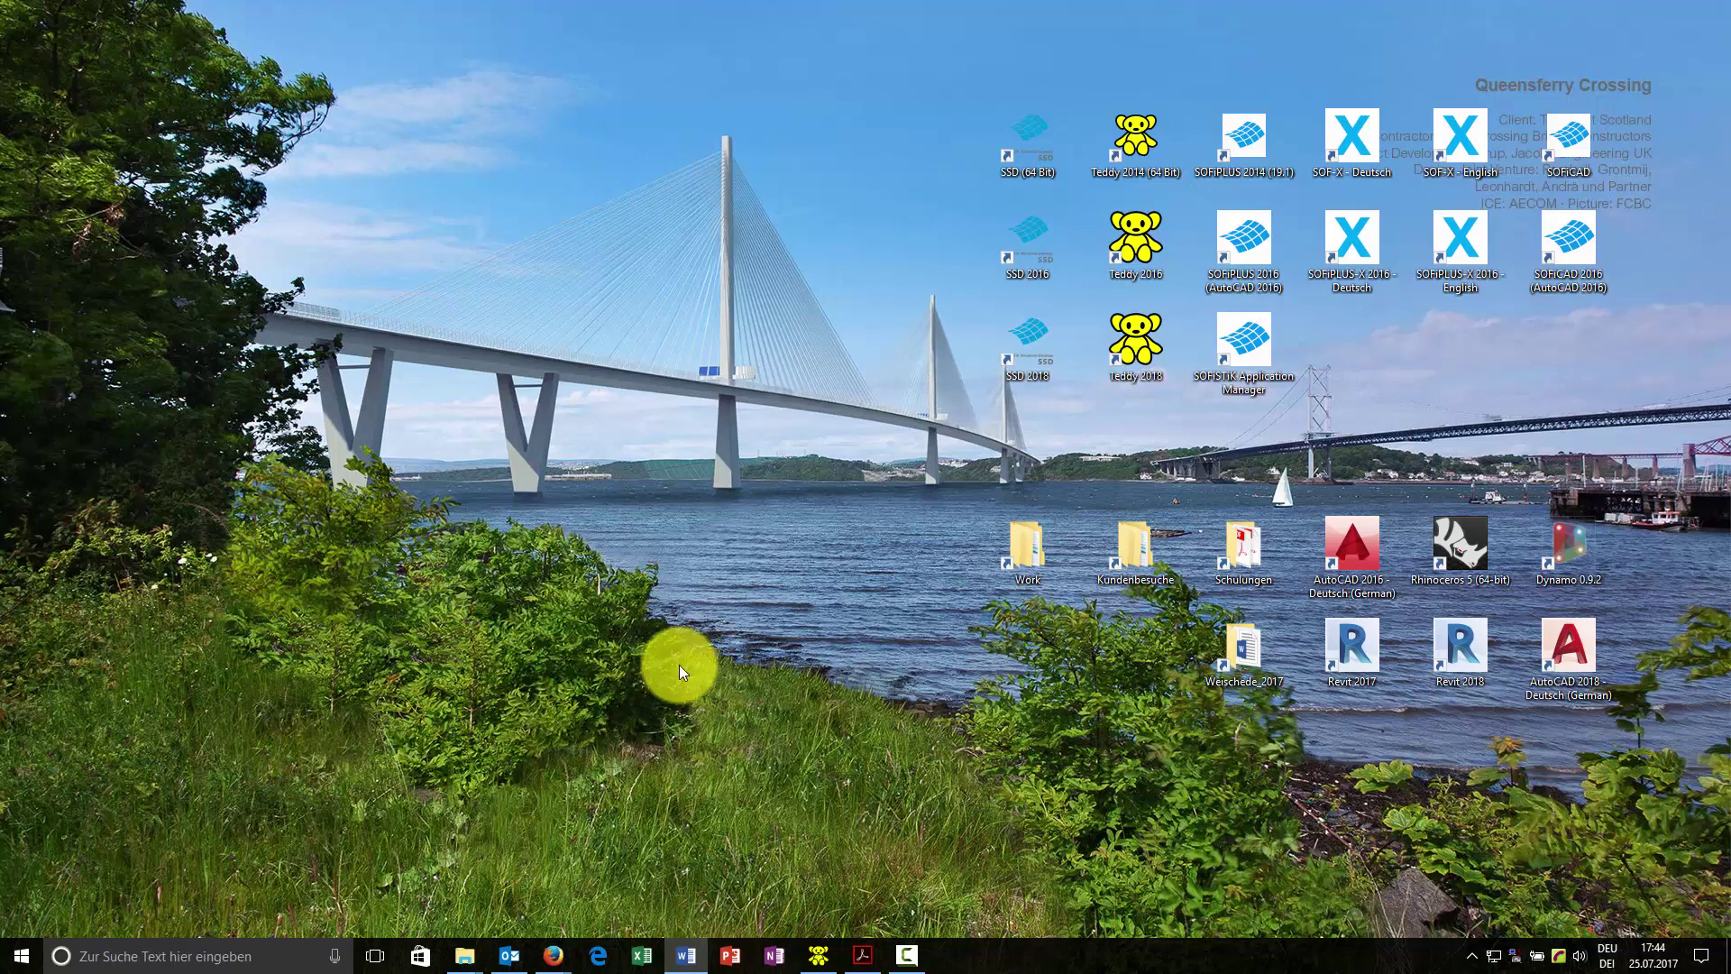
# Launch SOFiSTiK Structural Desktop 2018 and start a new project named dalle-01 in C:\Work\Test_2018
pyautogui.doubleClick(1035, 356)
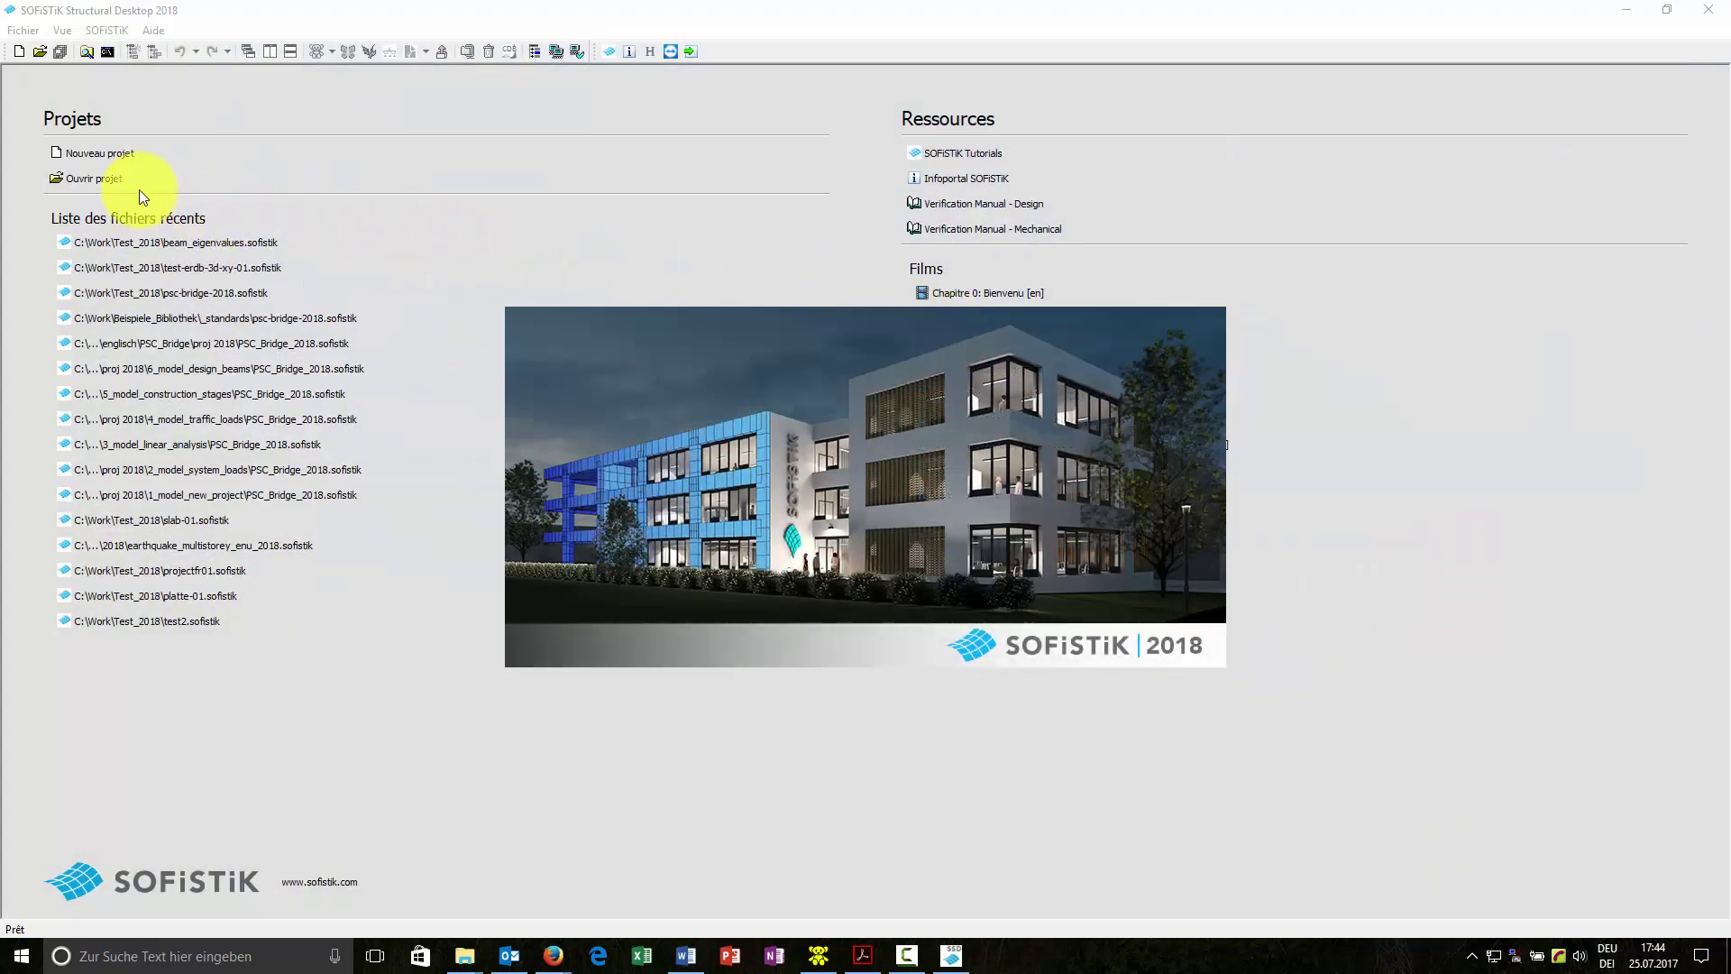
pyautogui.click(105, 153)
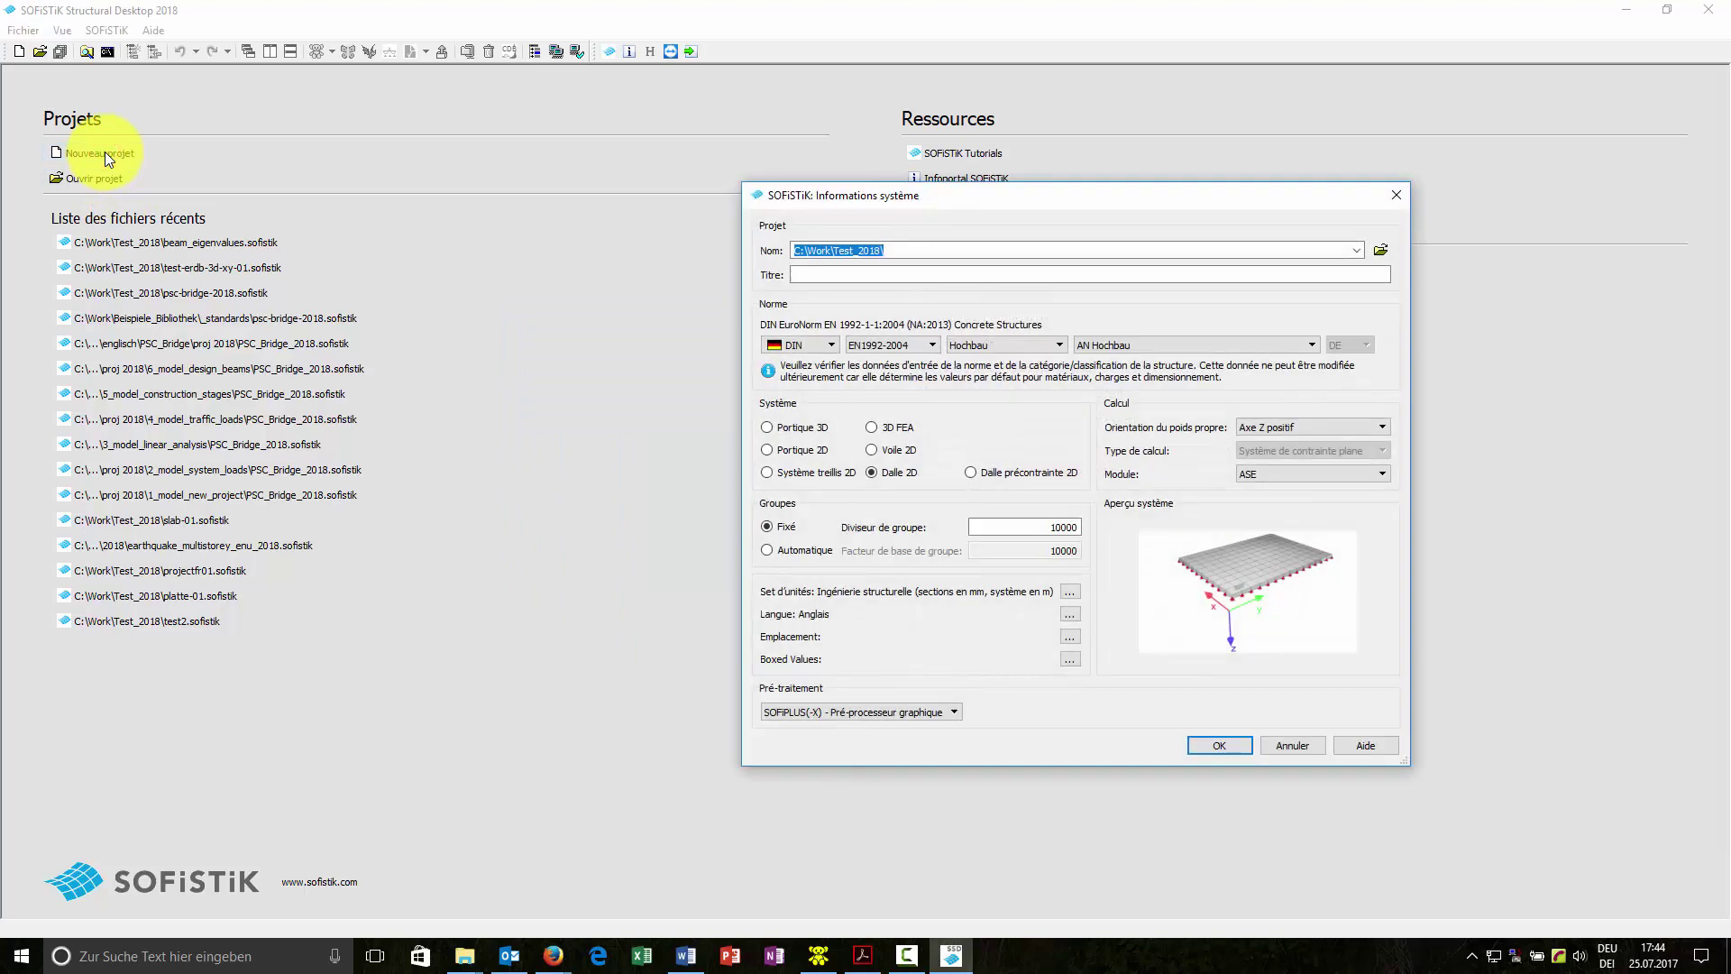
pyautogui.click(906, 254)
pyautogui.write('da')
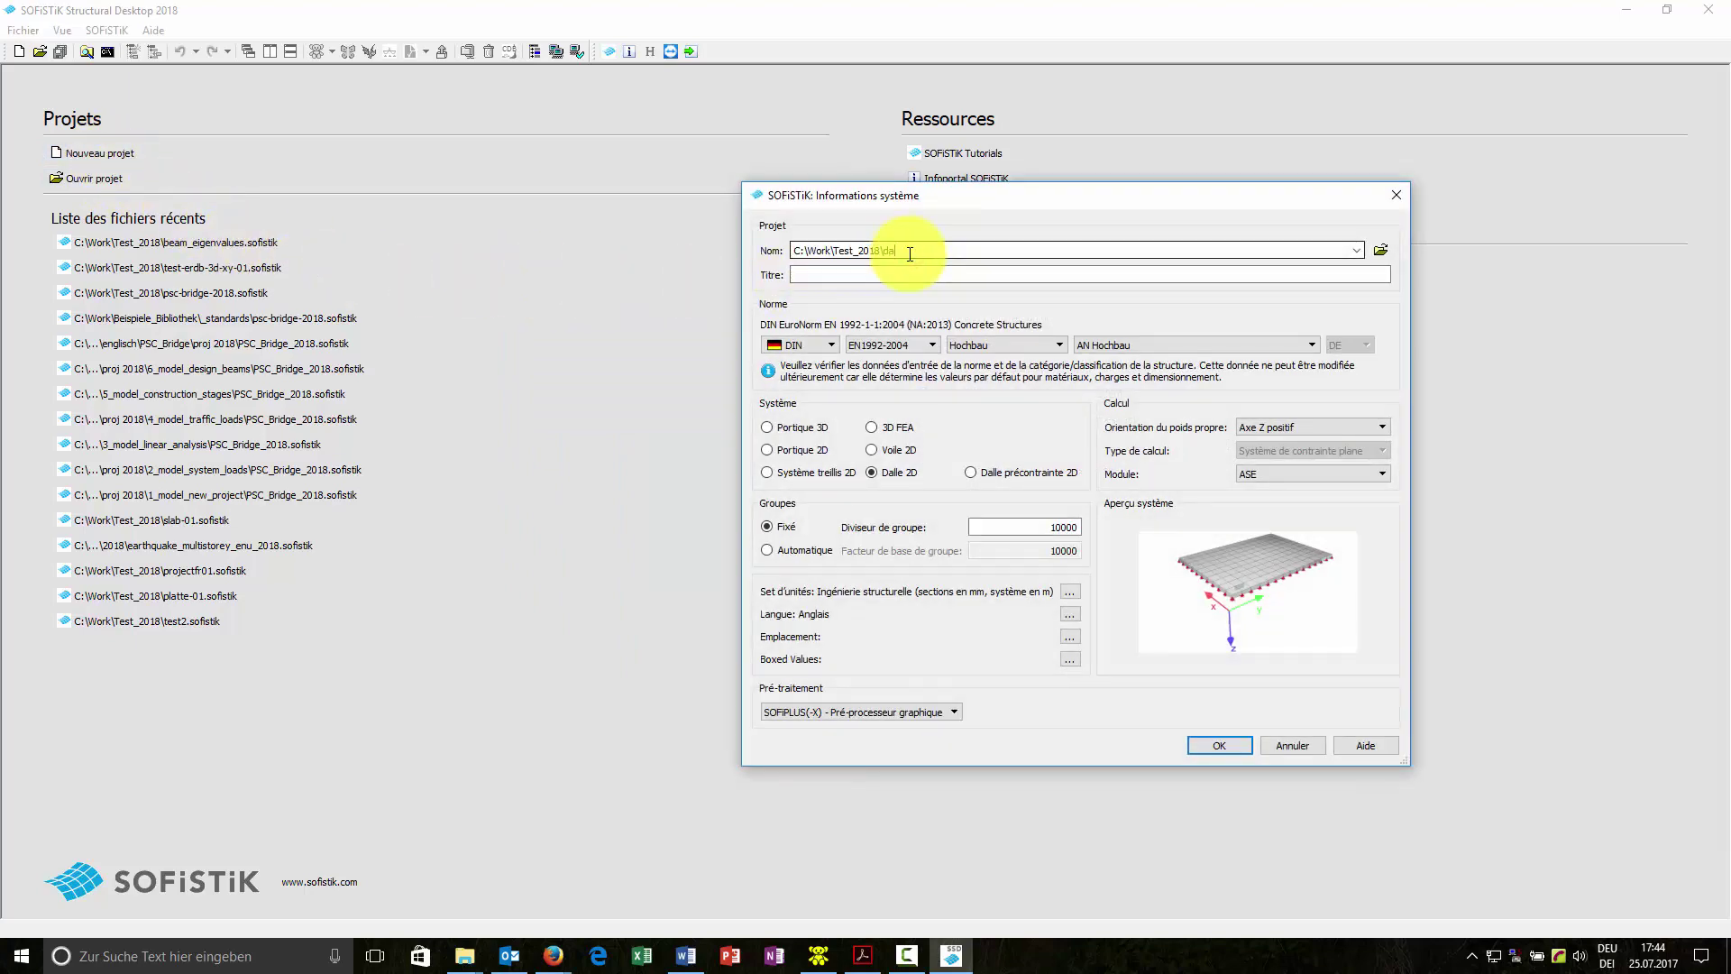
pyautogui.write('lle-01')
# Set the project's design code to NF and its system type to Dalle 2D
pyautogui.click(822, 345)
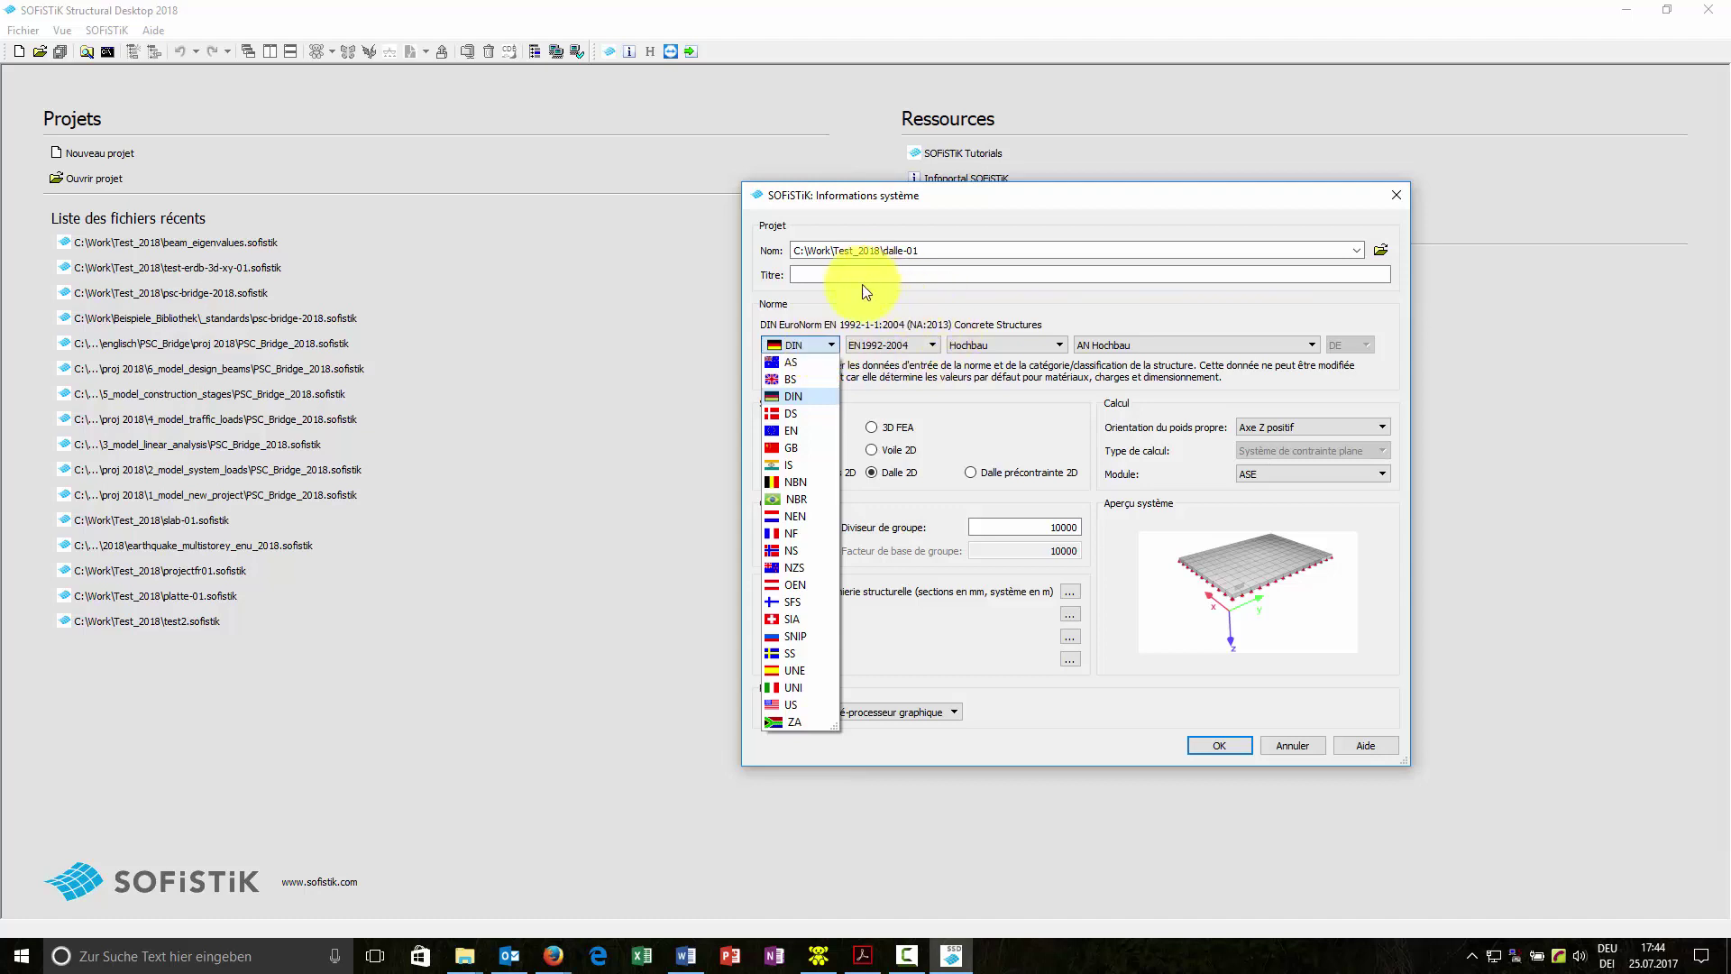
pyautogui.click(797, 534)
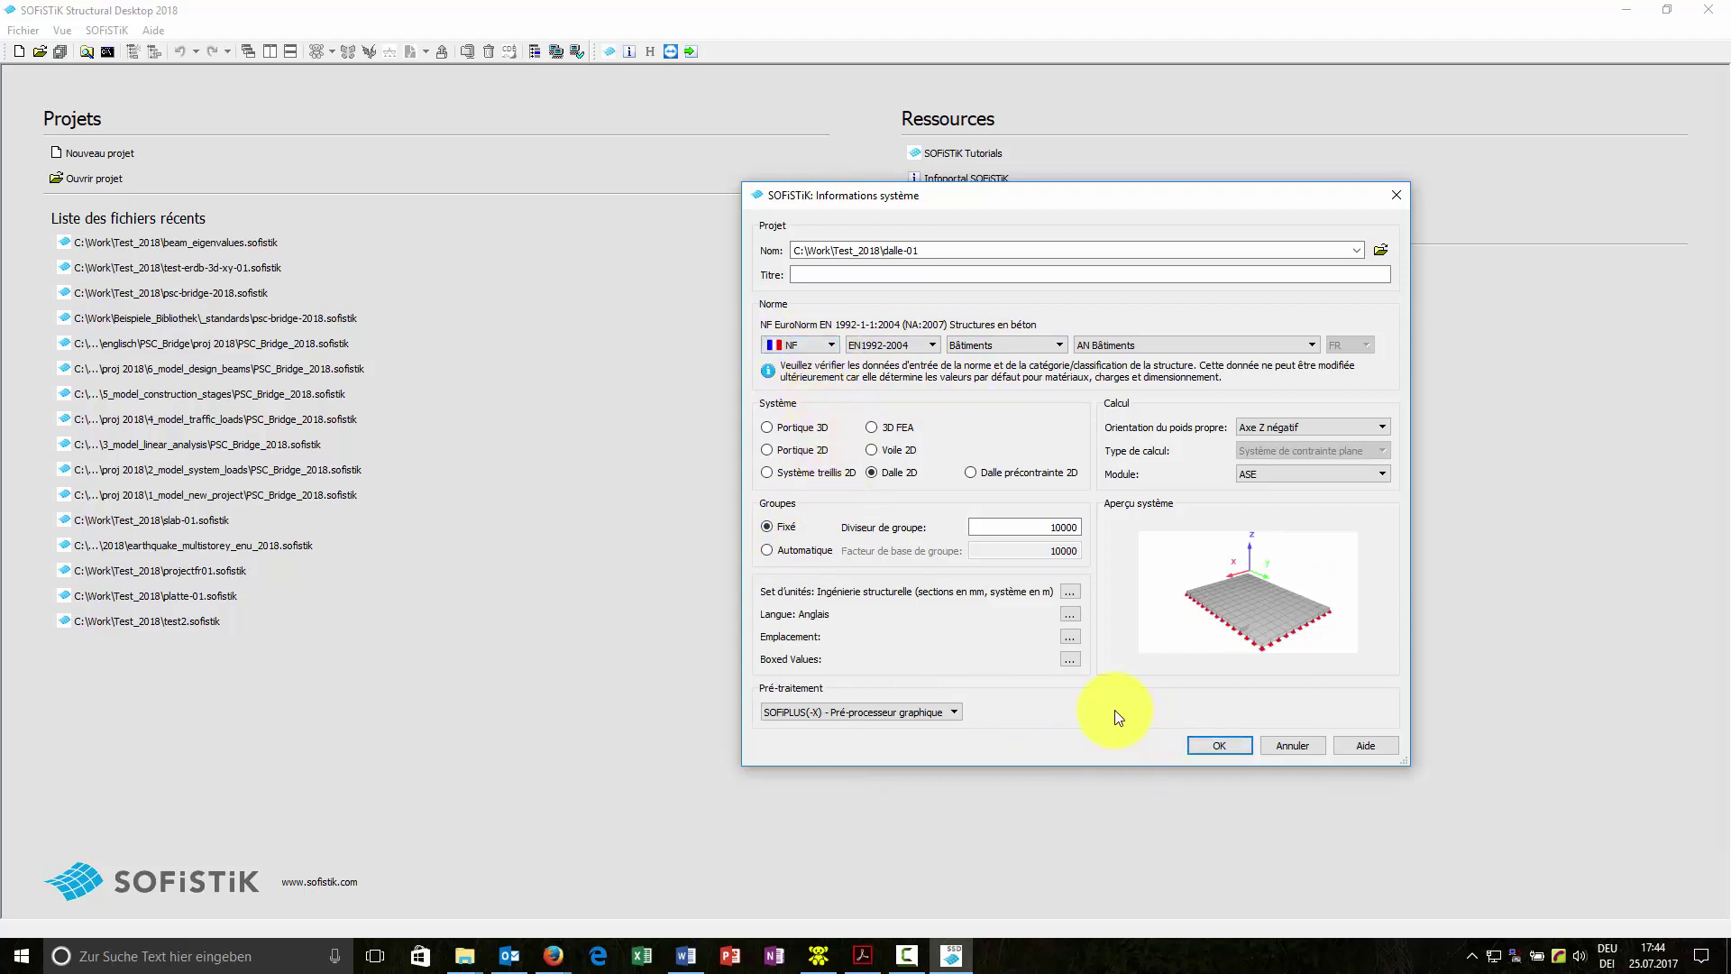
pyautogui.click(873, 449)
pyautogui.click(873, 427)
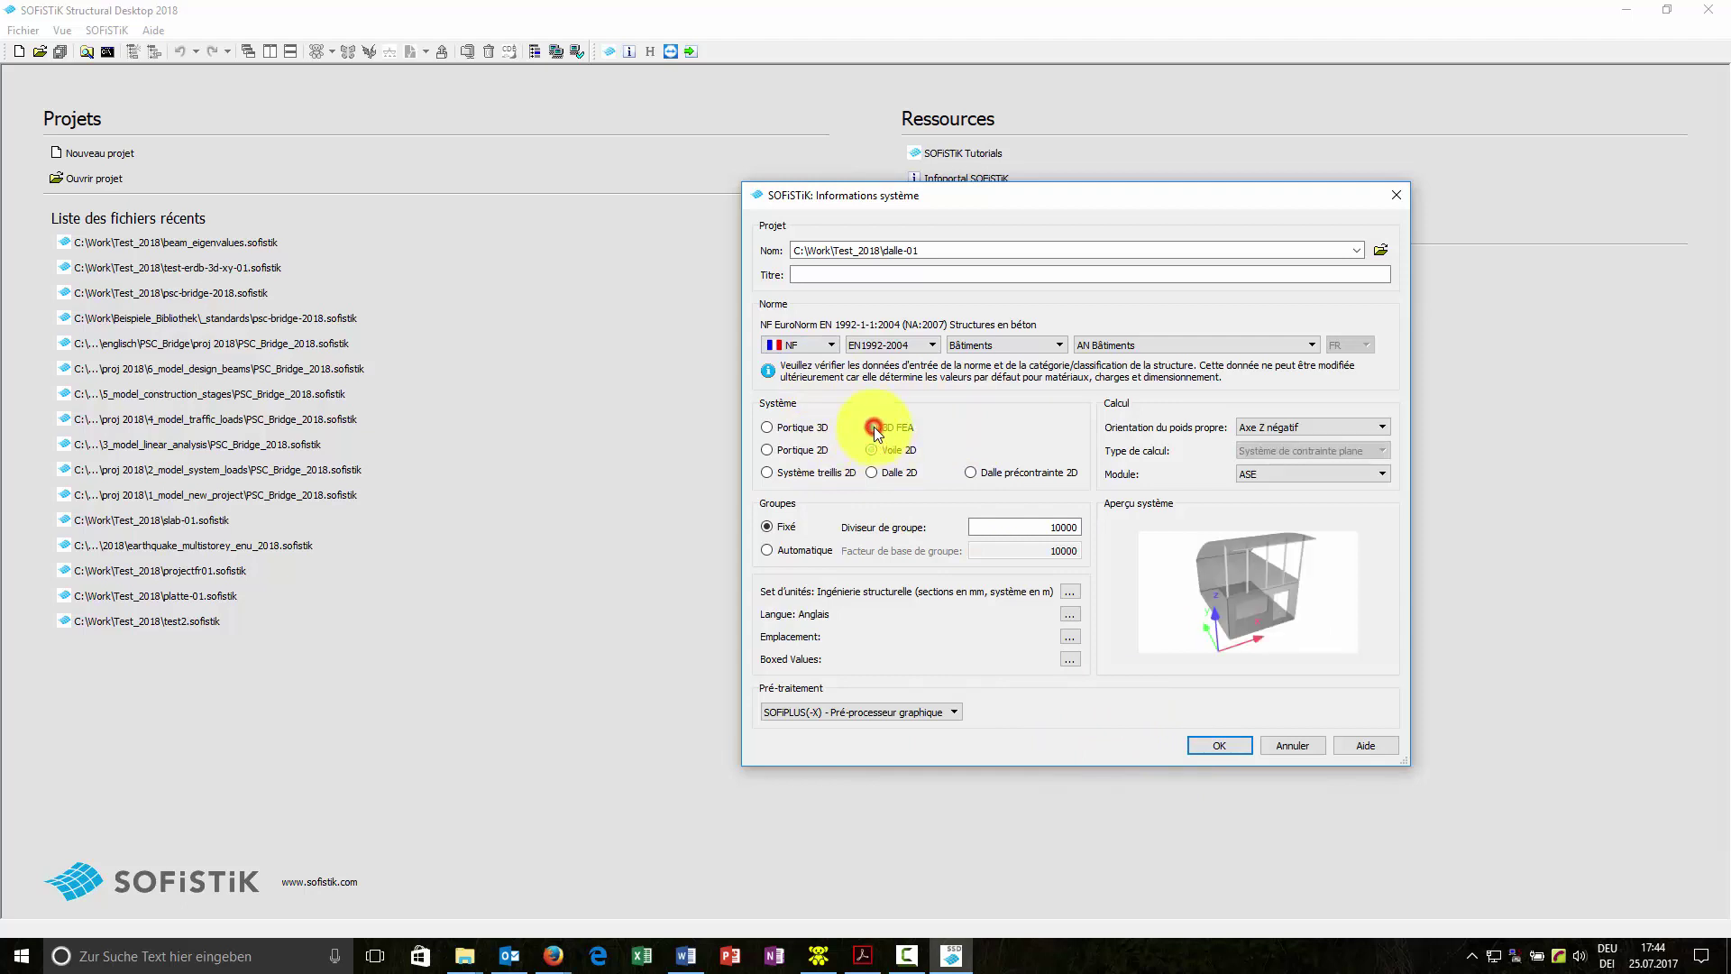
pyautogui.click(872, 472)
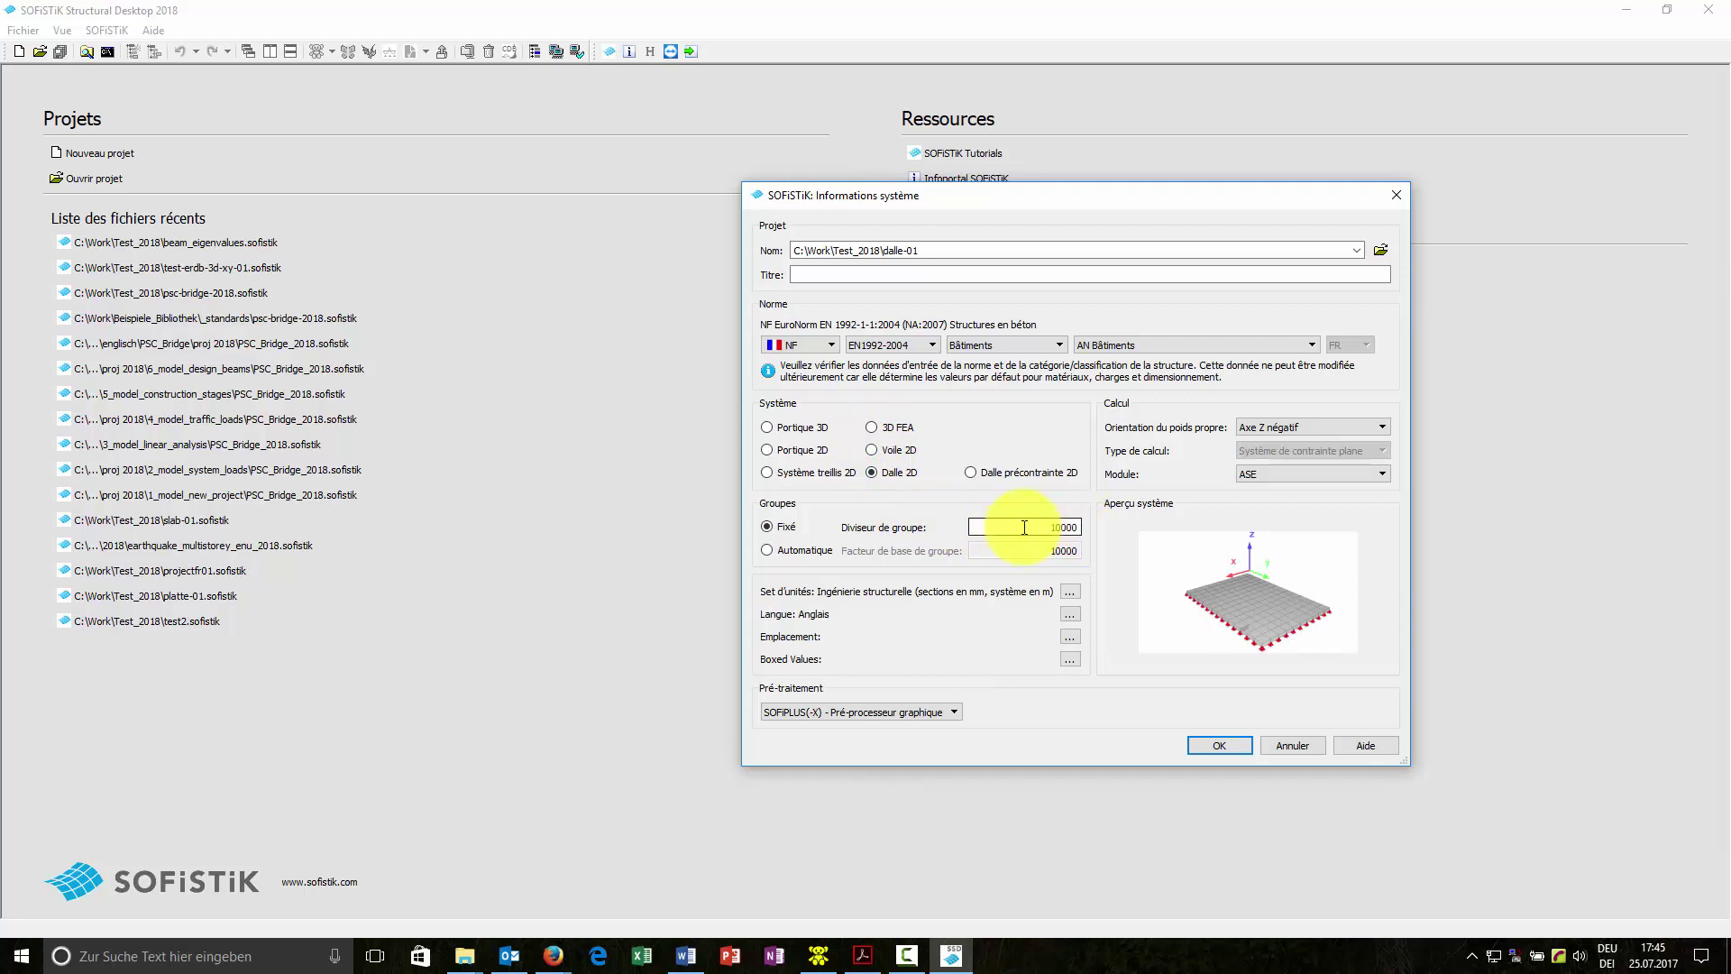
# Review the group divisor, the unit set and the boxed values of the new project without changing them
pyautogui.moveTo(1075, 527)
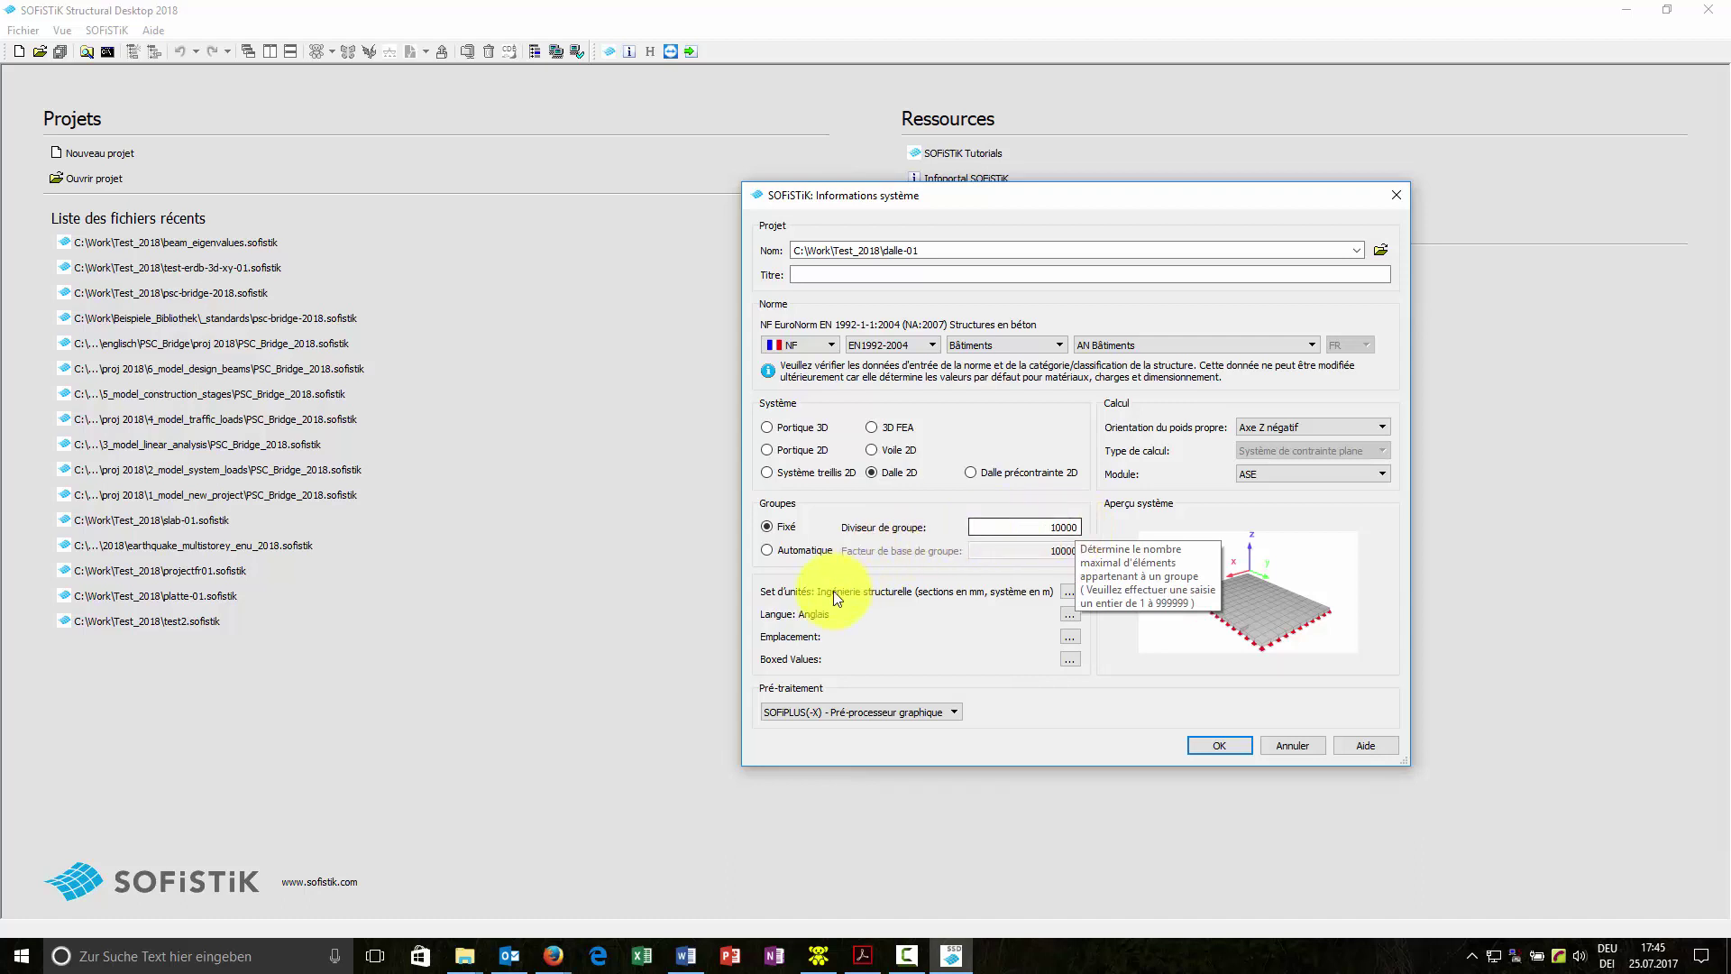
pyautogui.click(1071, 591)
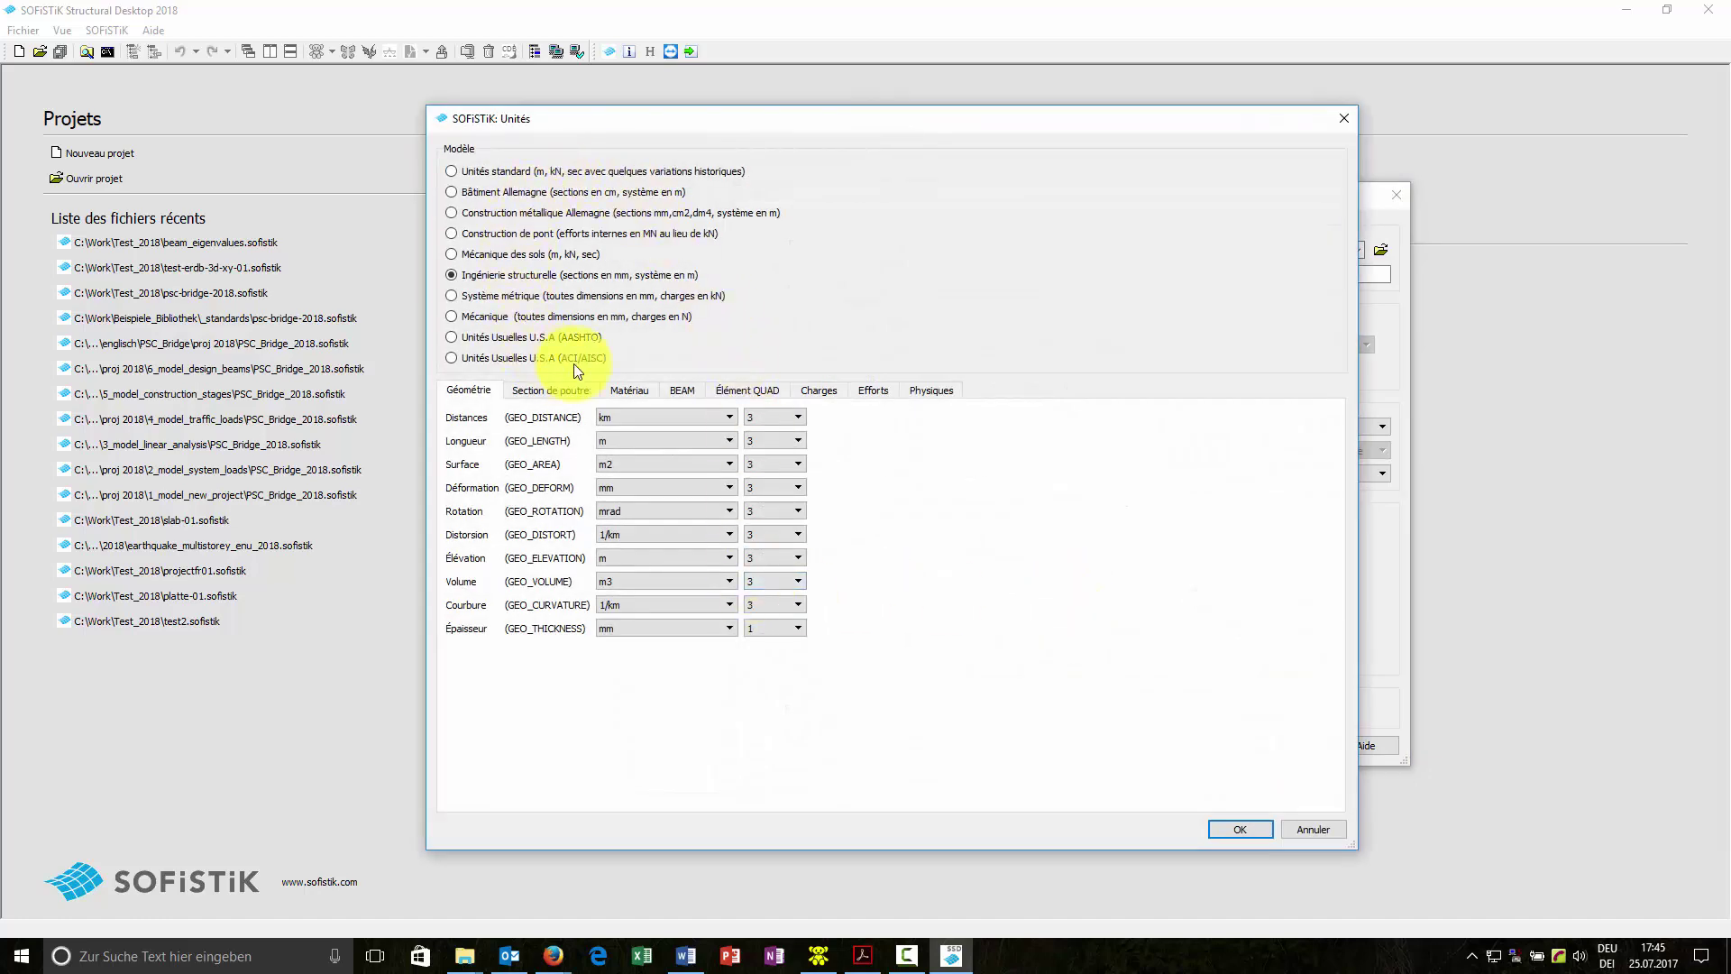
pyautogui.click(1250, 830)
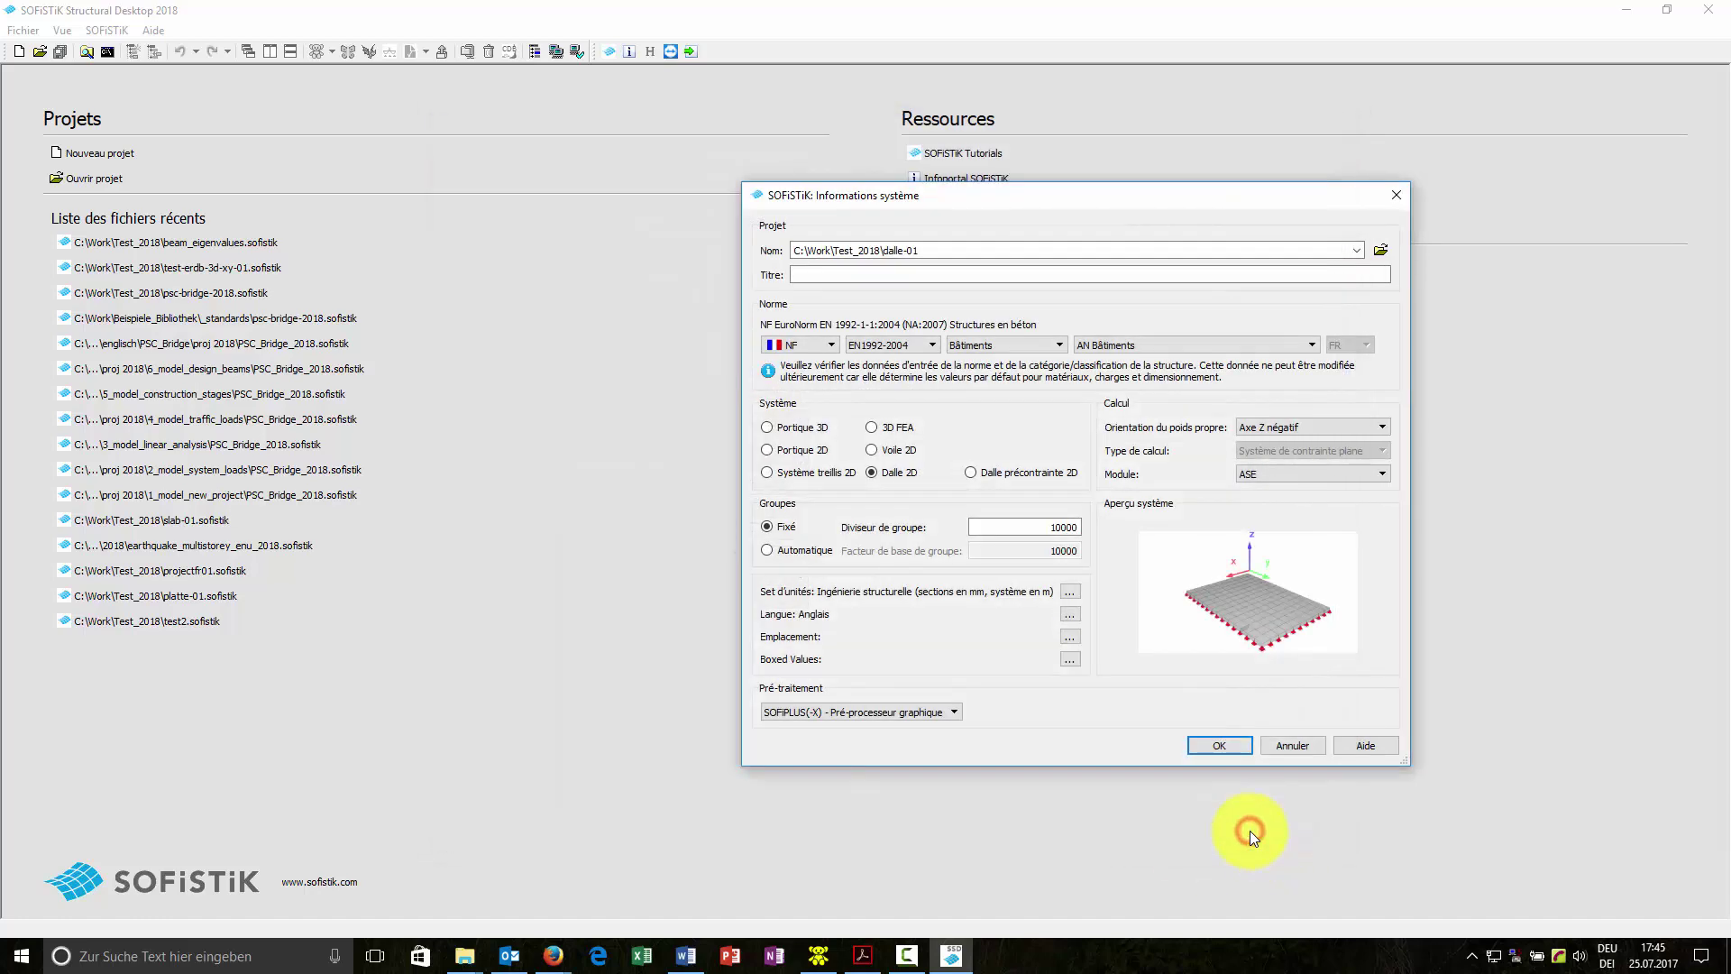
pyautogui.click(1071, 659)
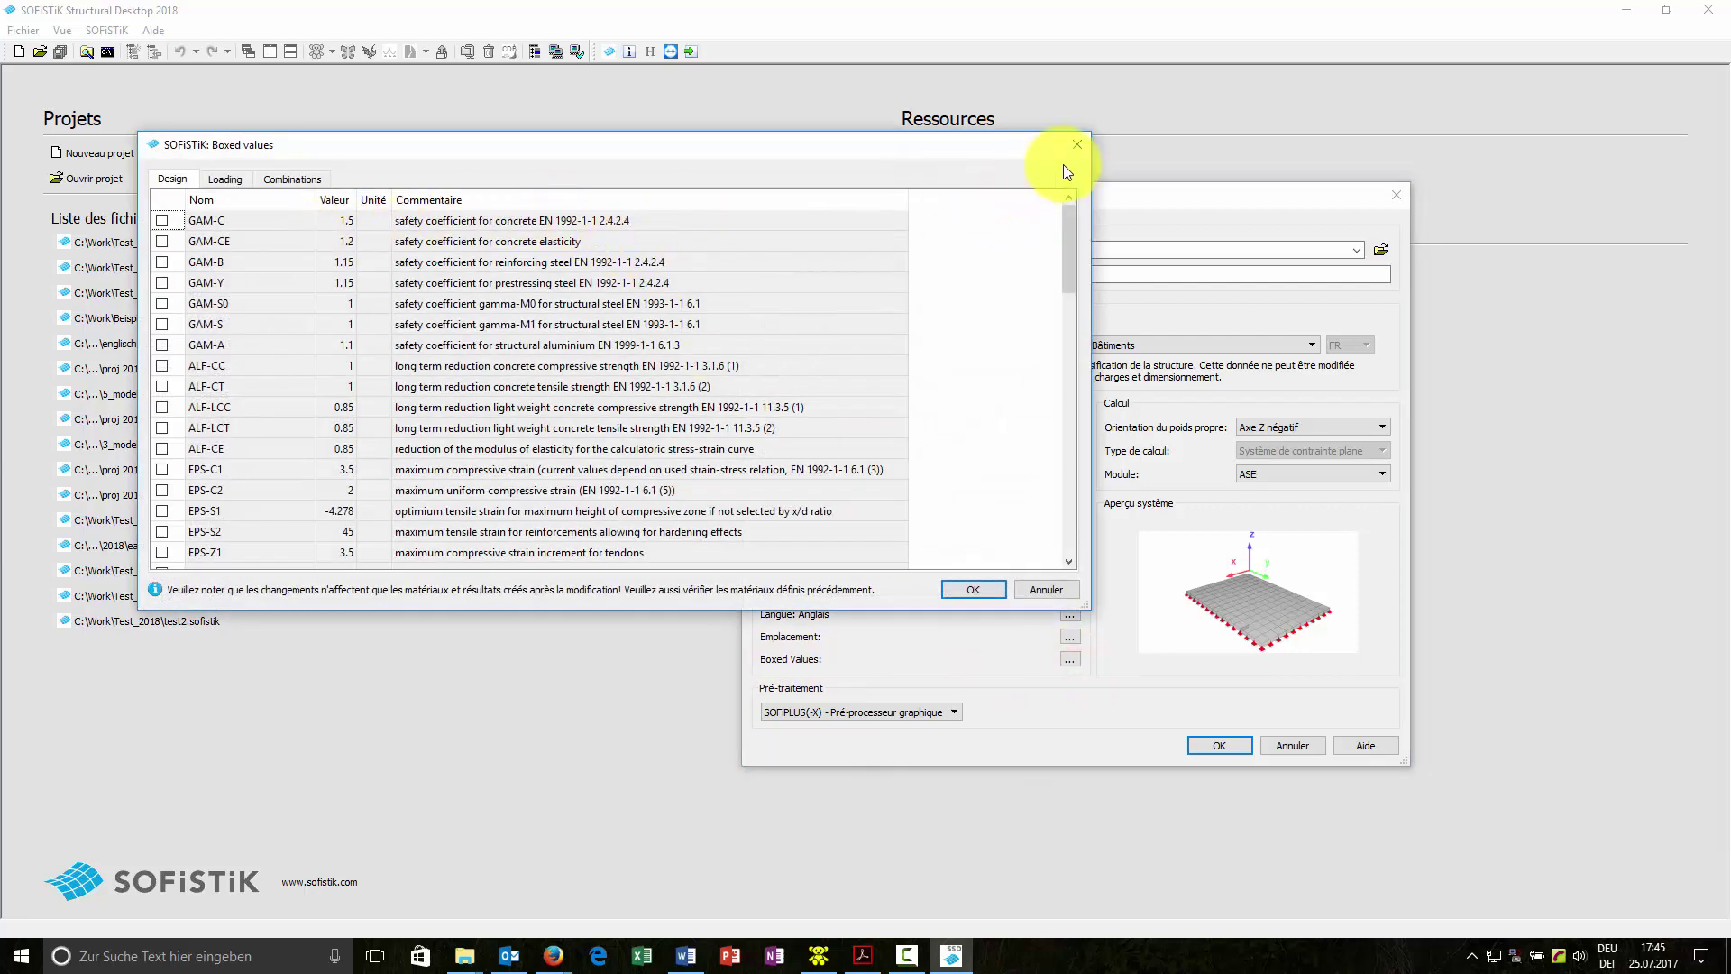
pyautogui.click(1078, 143)
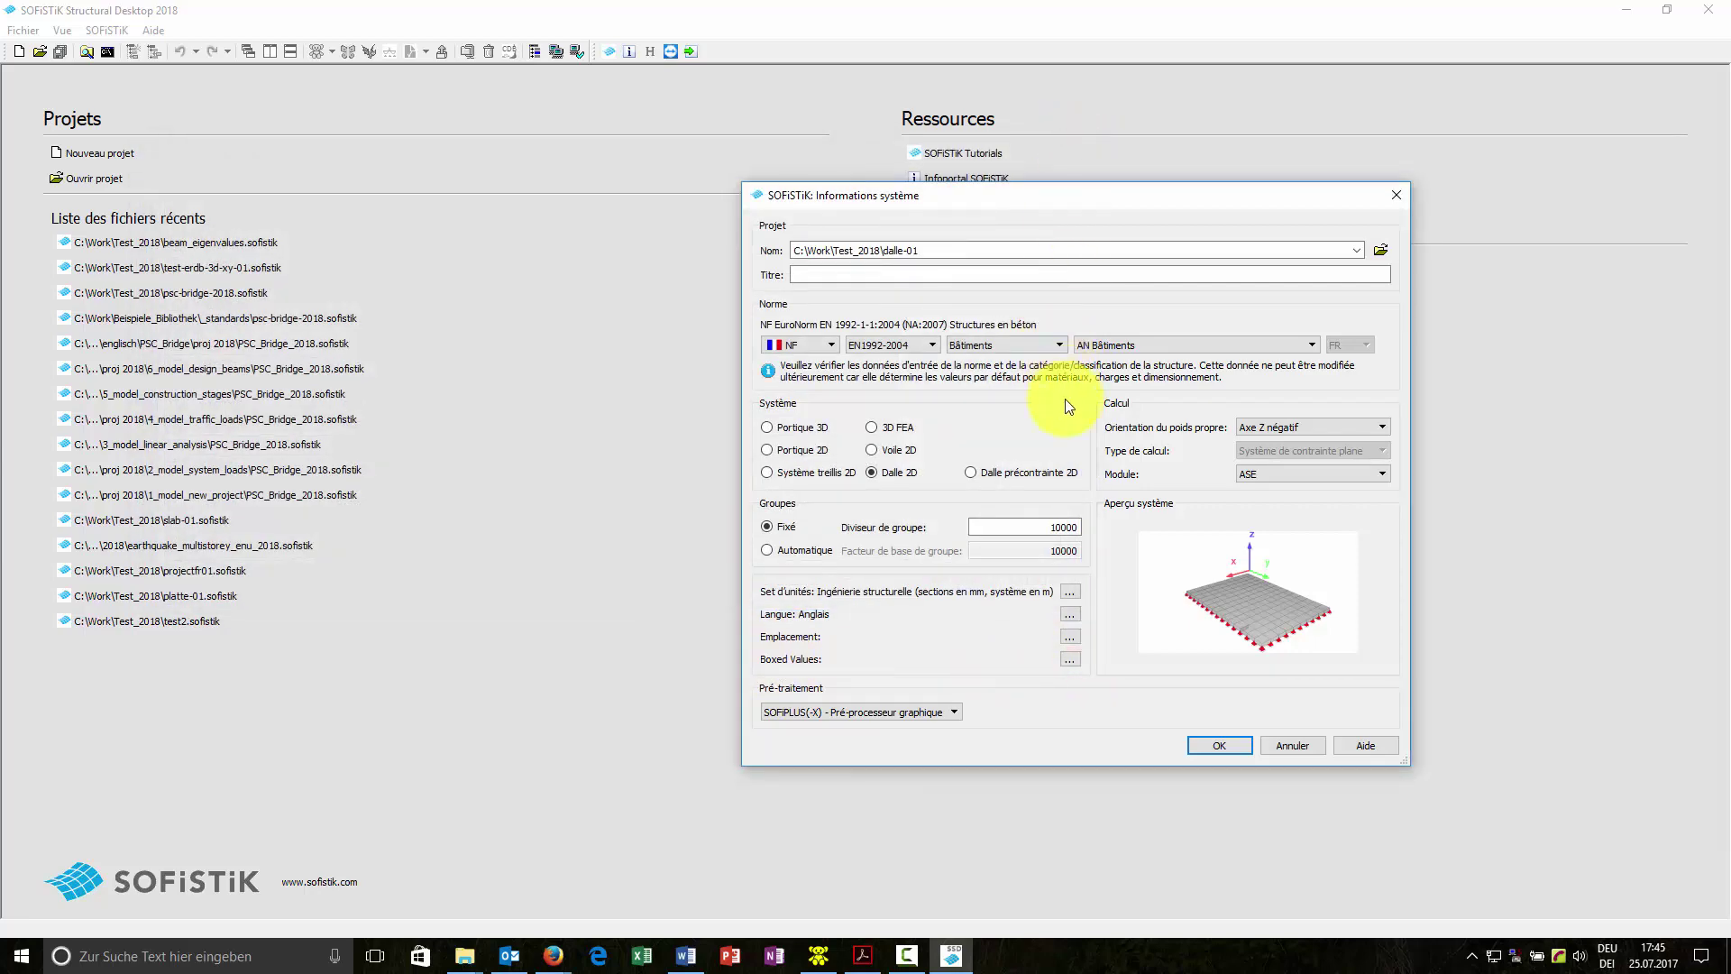
# Choose SOFiPLUS(-X) as the graphical pre-processor and set the self-weight orientation to Axe Z positif
pyautogui.click(890, 714)
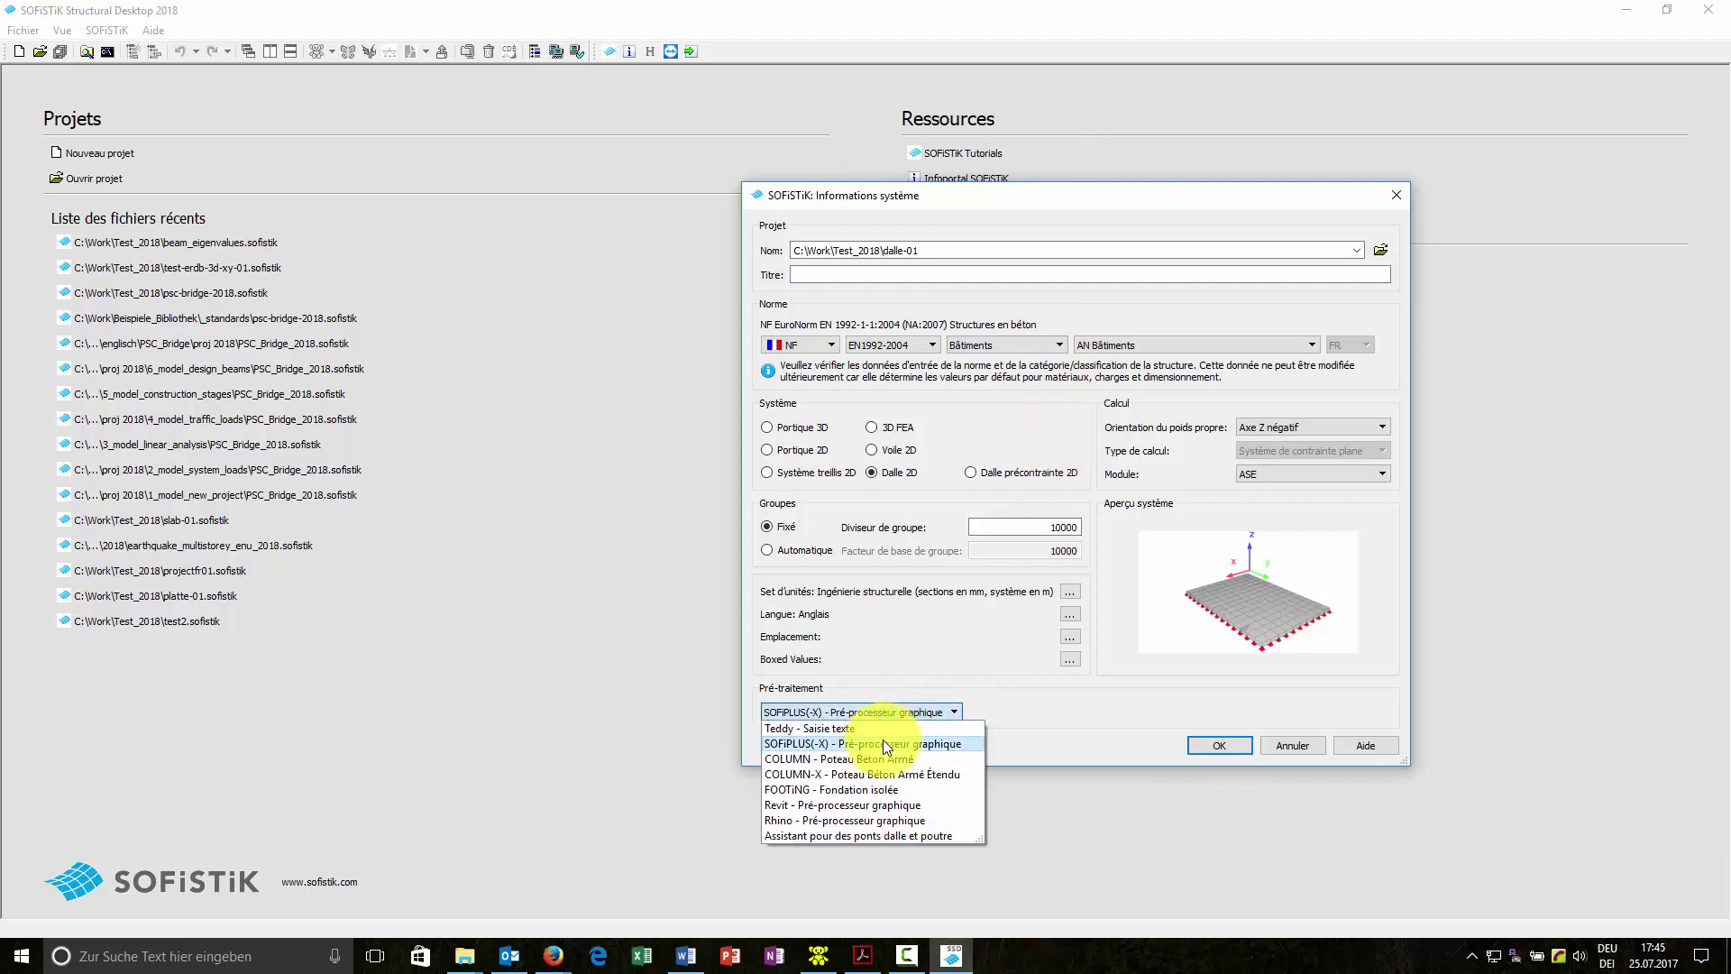
pyautogui.click(886, 744)
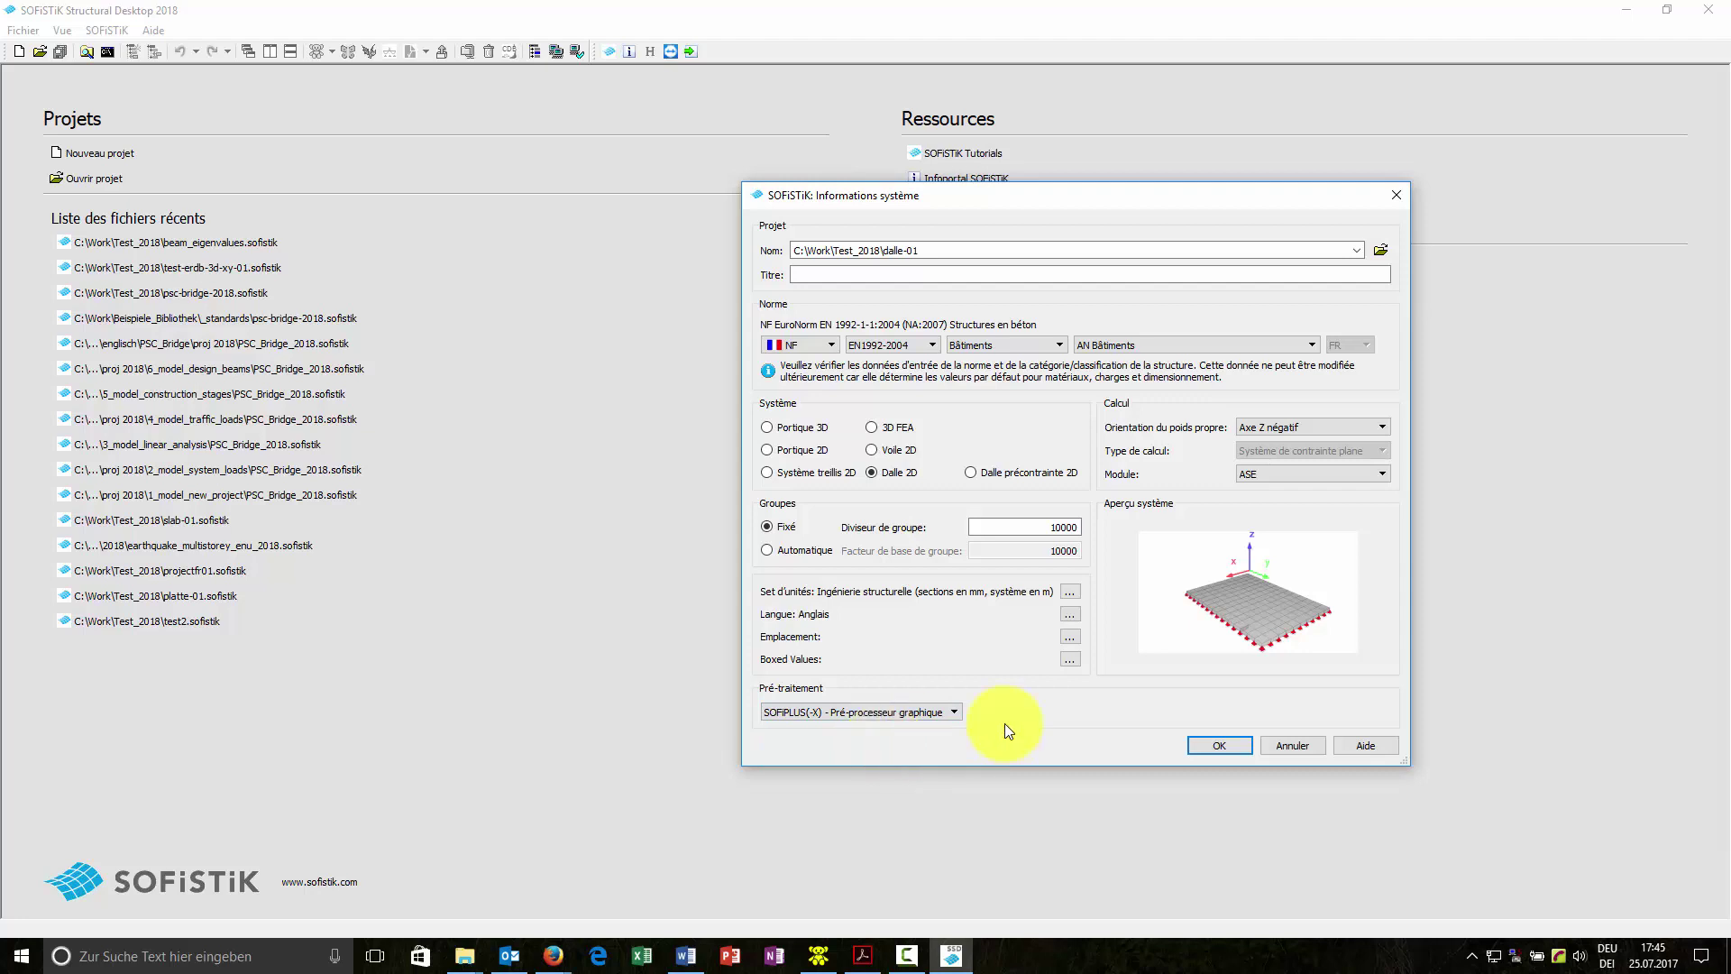
pyautogui.click(1336, 426)
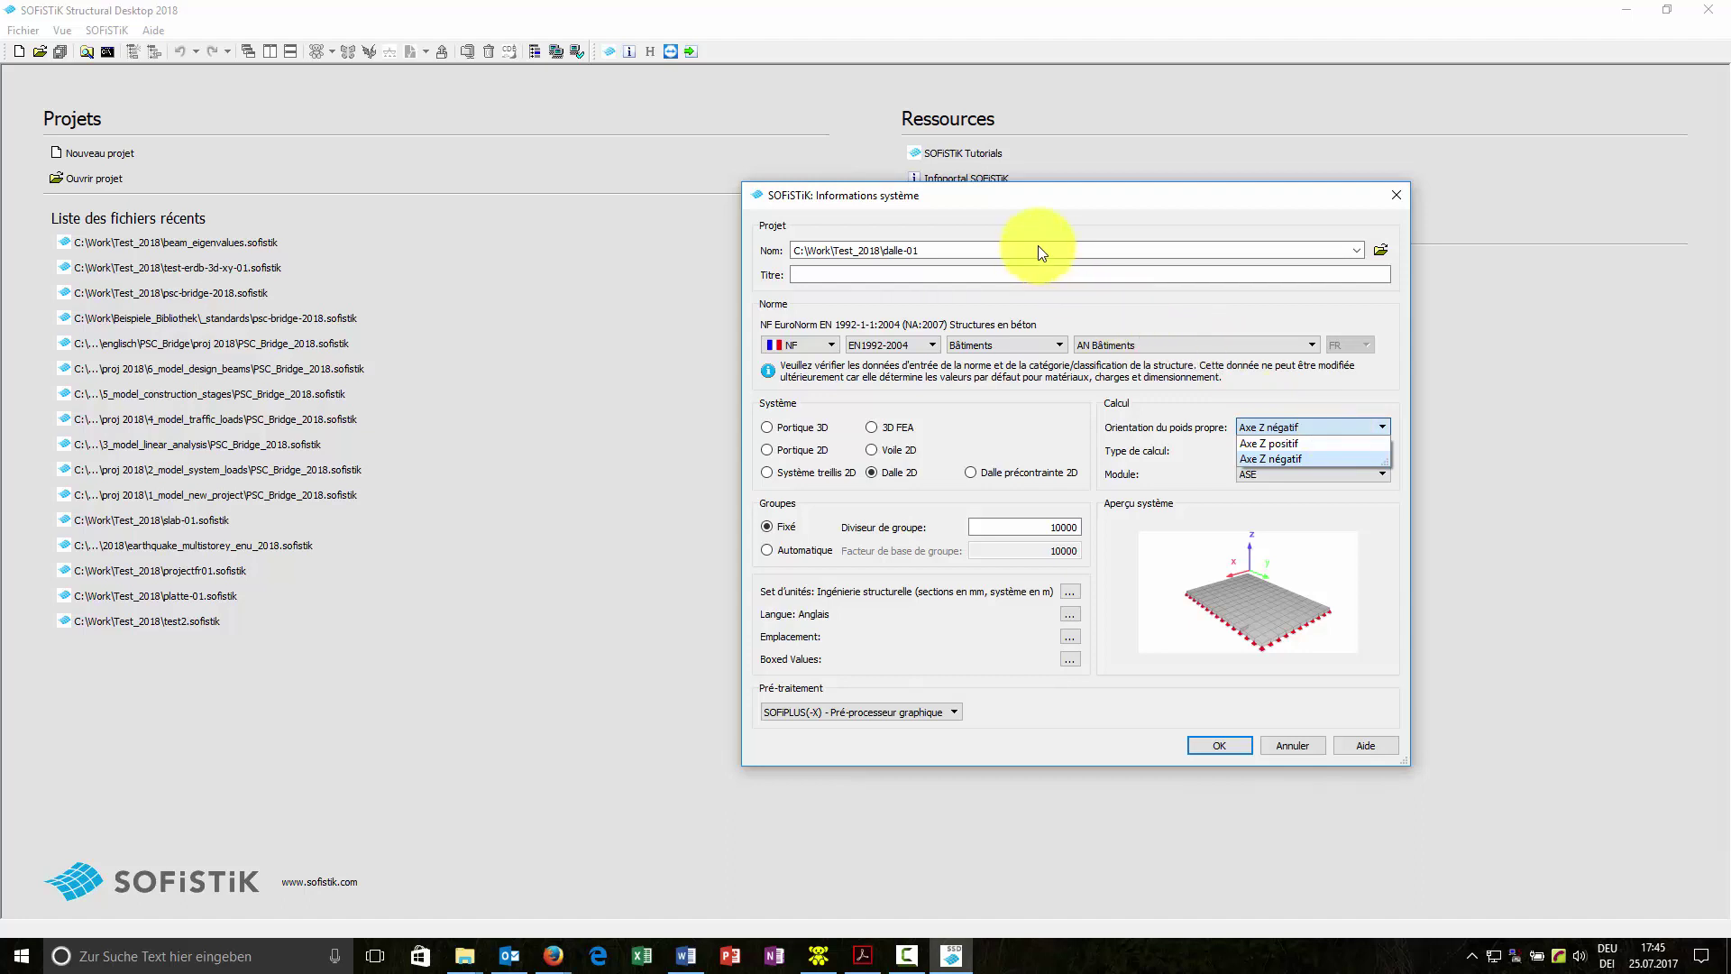
pyautogui.click(1048, 274)
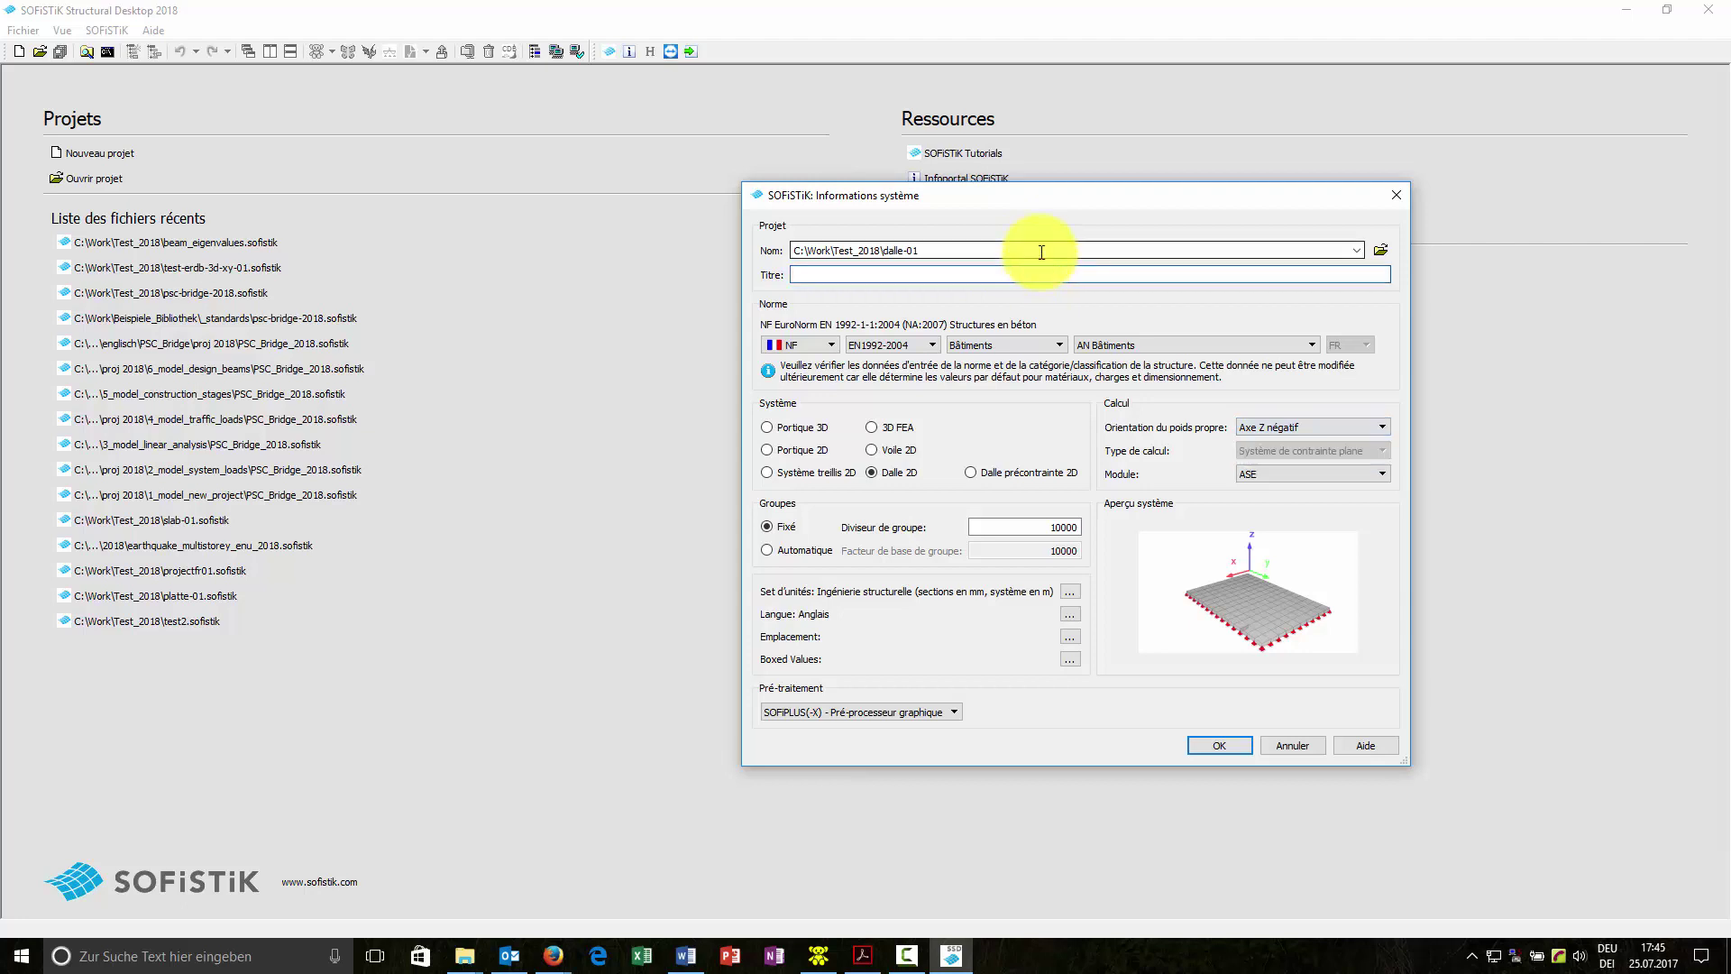
pyautogui.click(1042, 252)
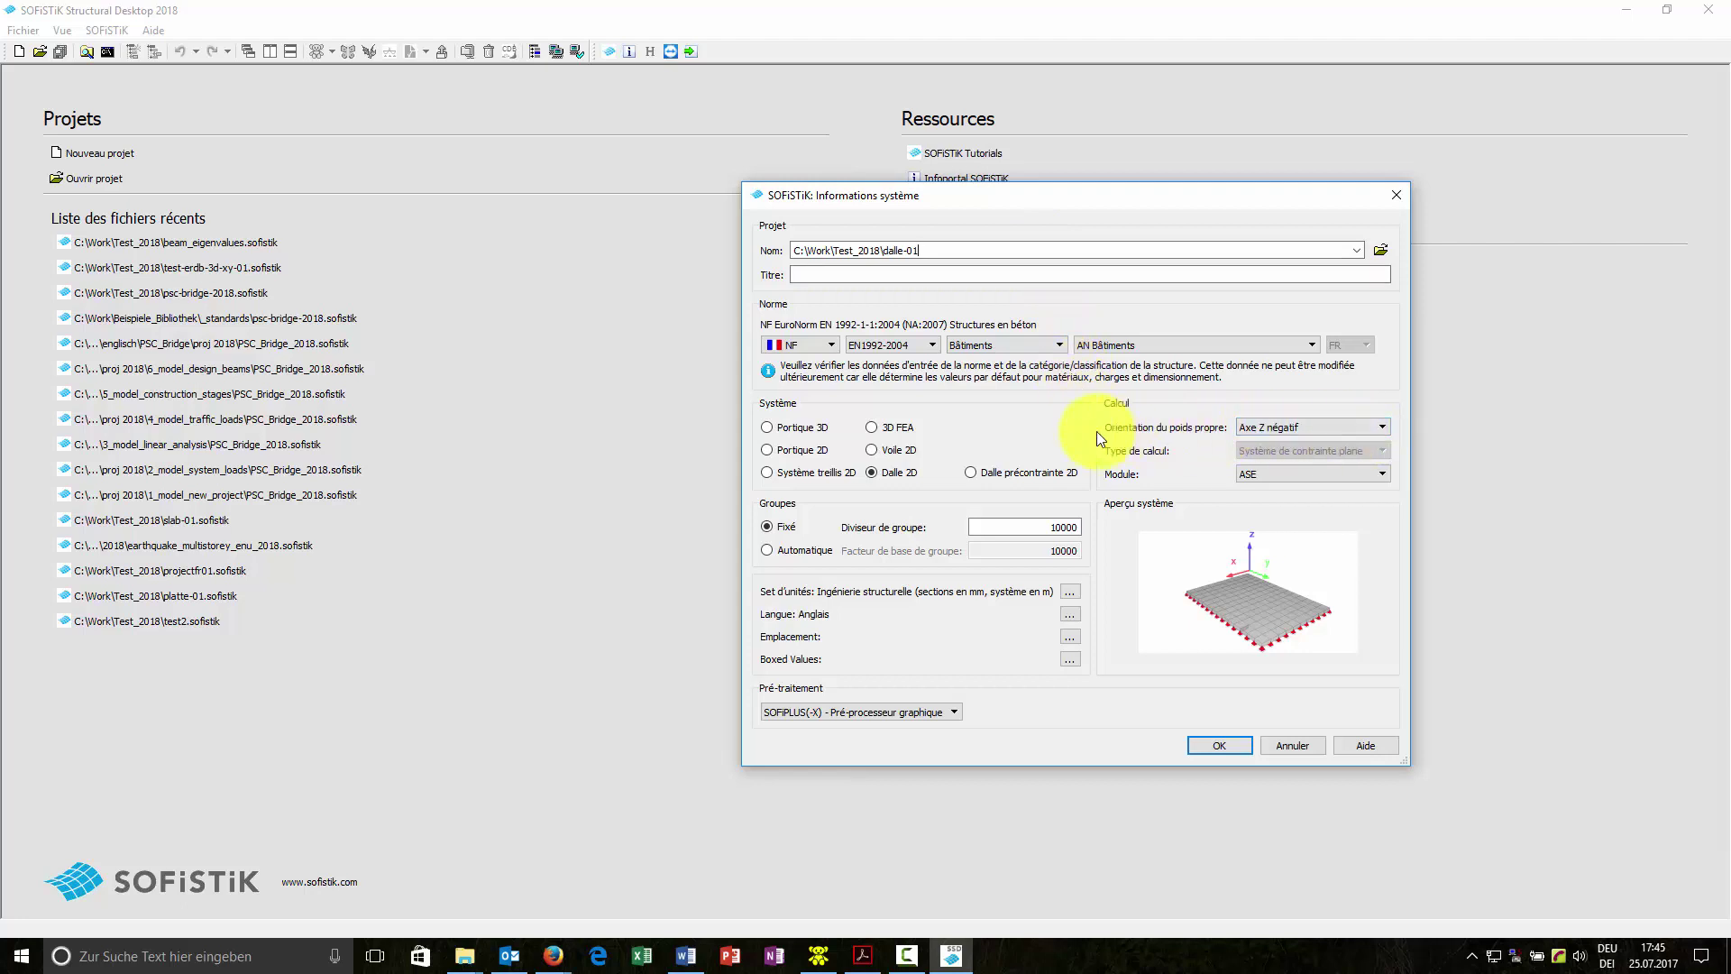
pyautogui.click(1302, 426)
pyautogui.click(1297, 444)
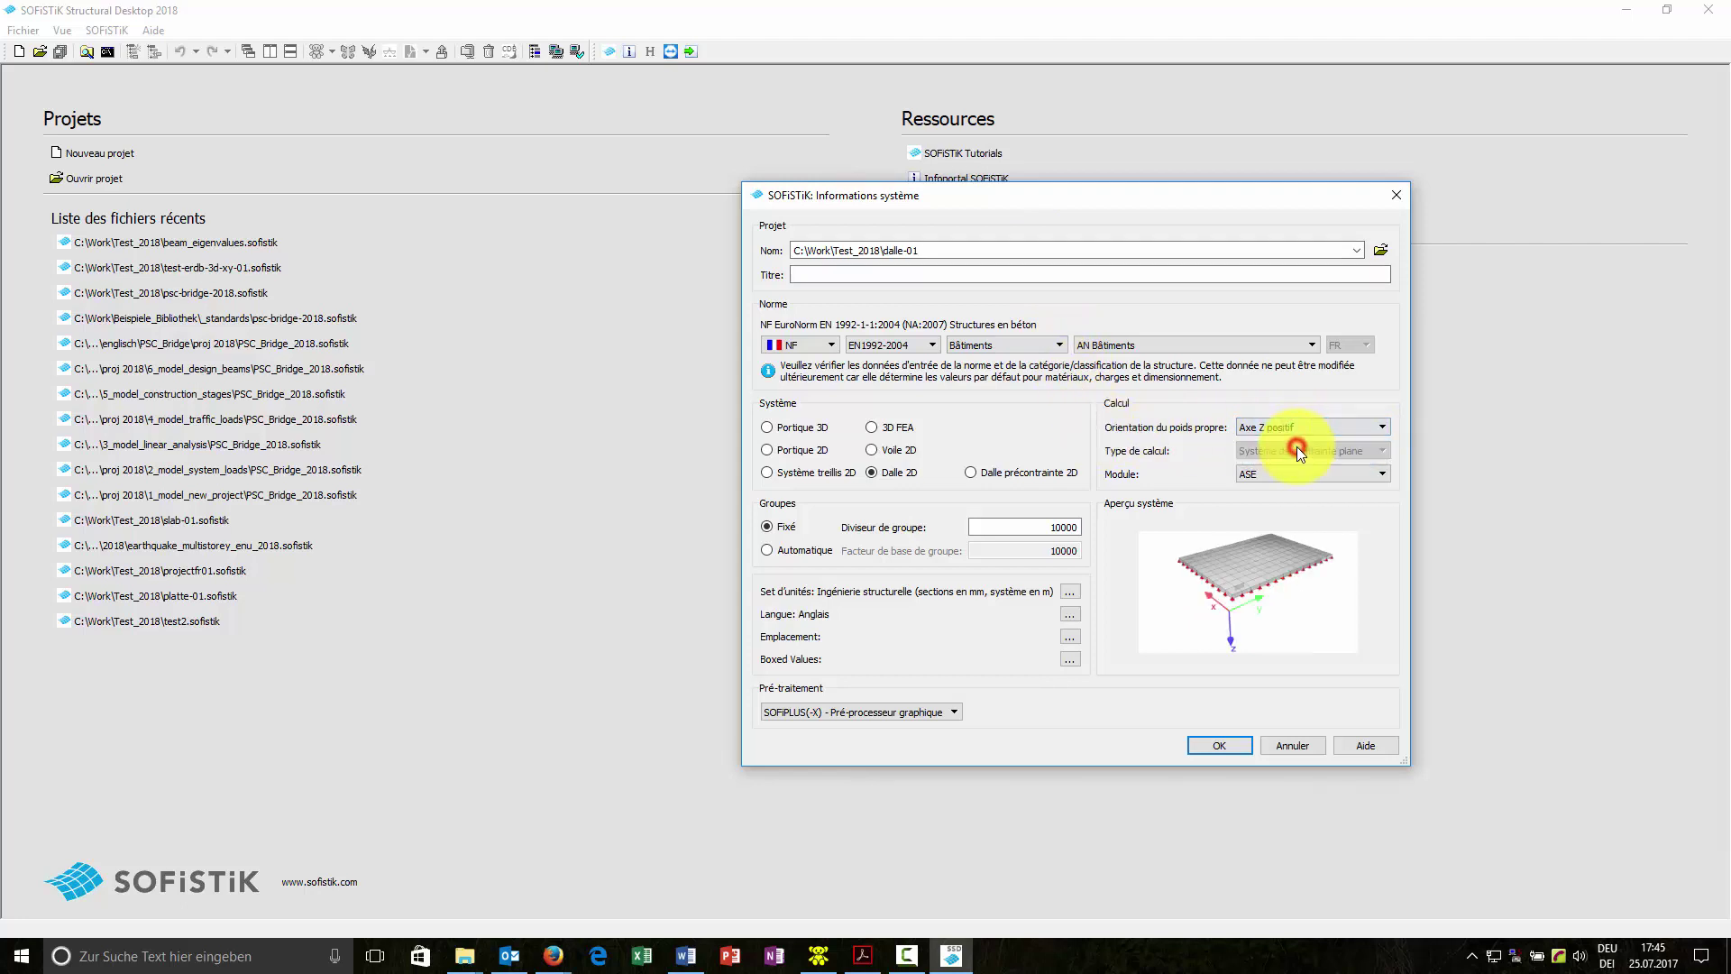
pyautogui.click(1300, 425)
pyautogui.click(1299, 442)
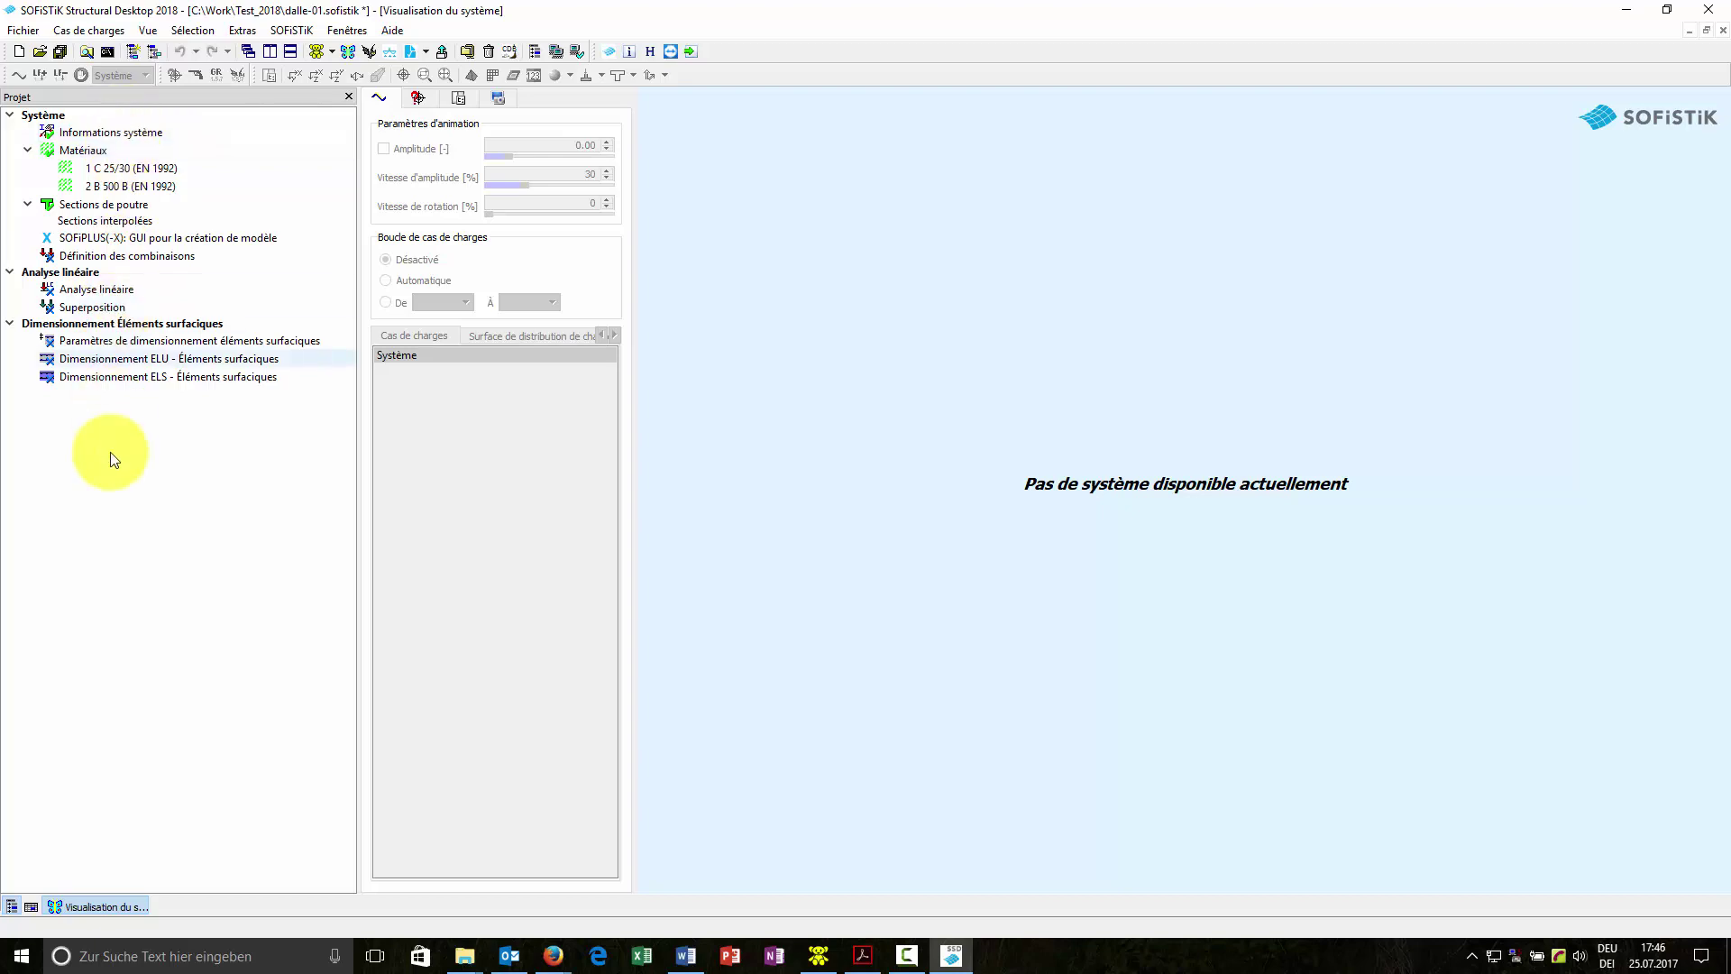
# Browse the tasks that can be inserted into the project, down to the additional modules and isolated footing
pyautogui.rightClick(110, 492)
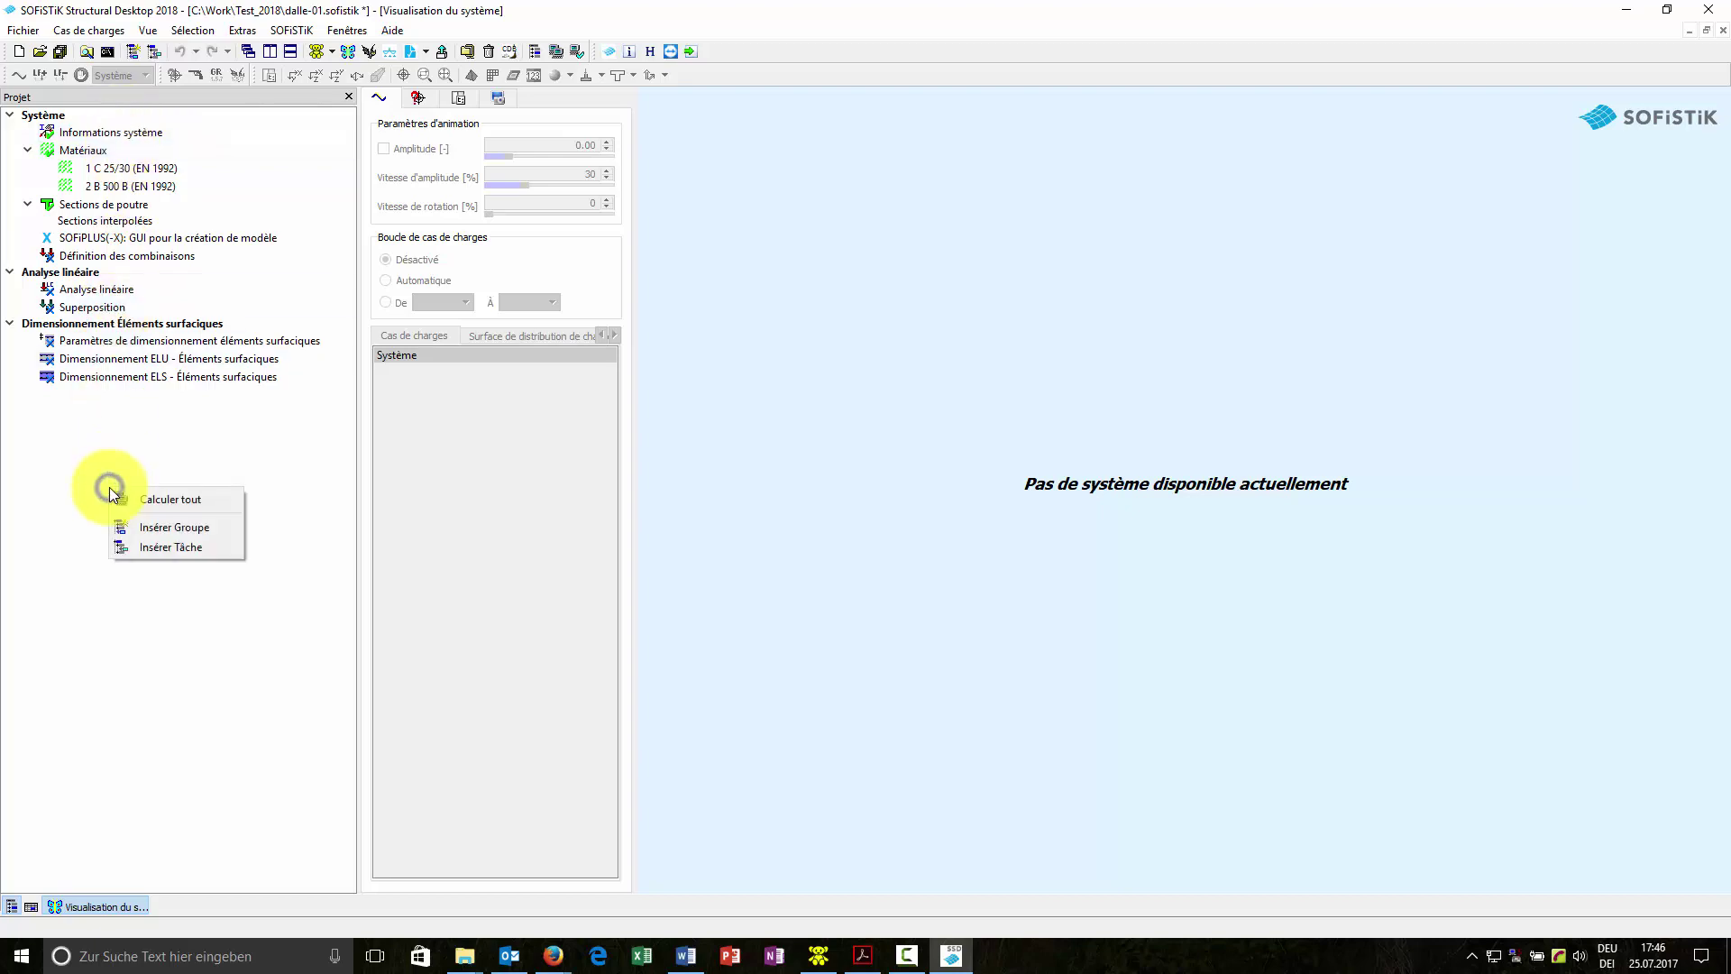
pyautogui.click(159, 546)
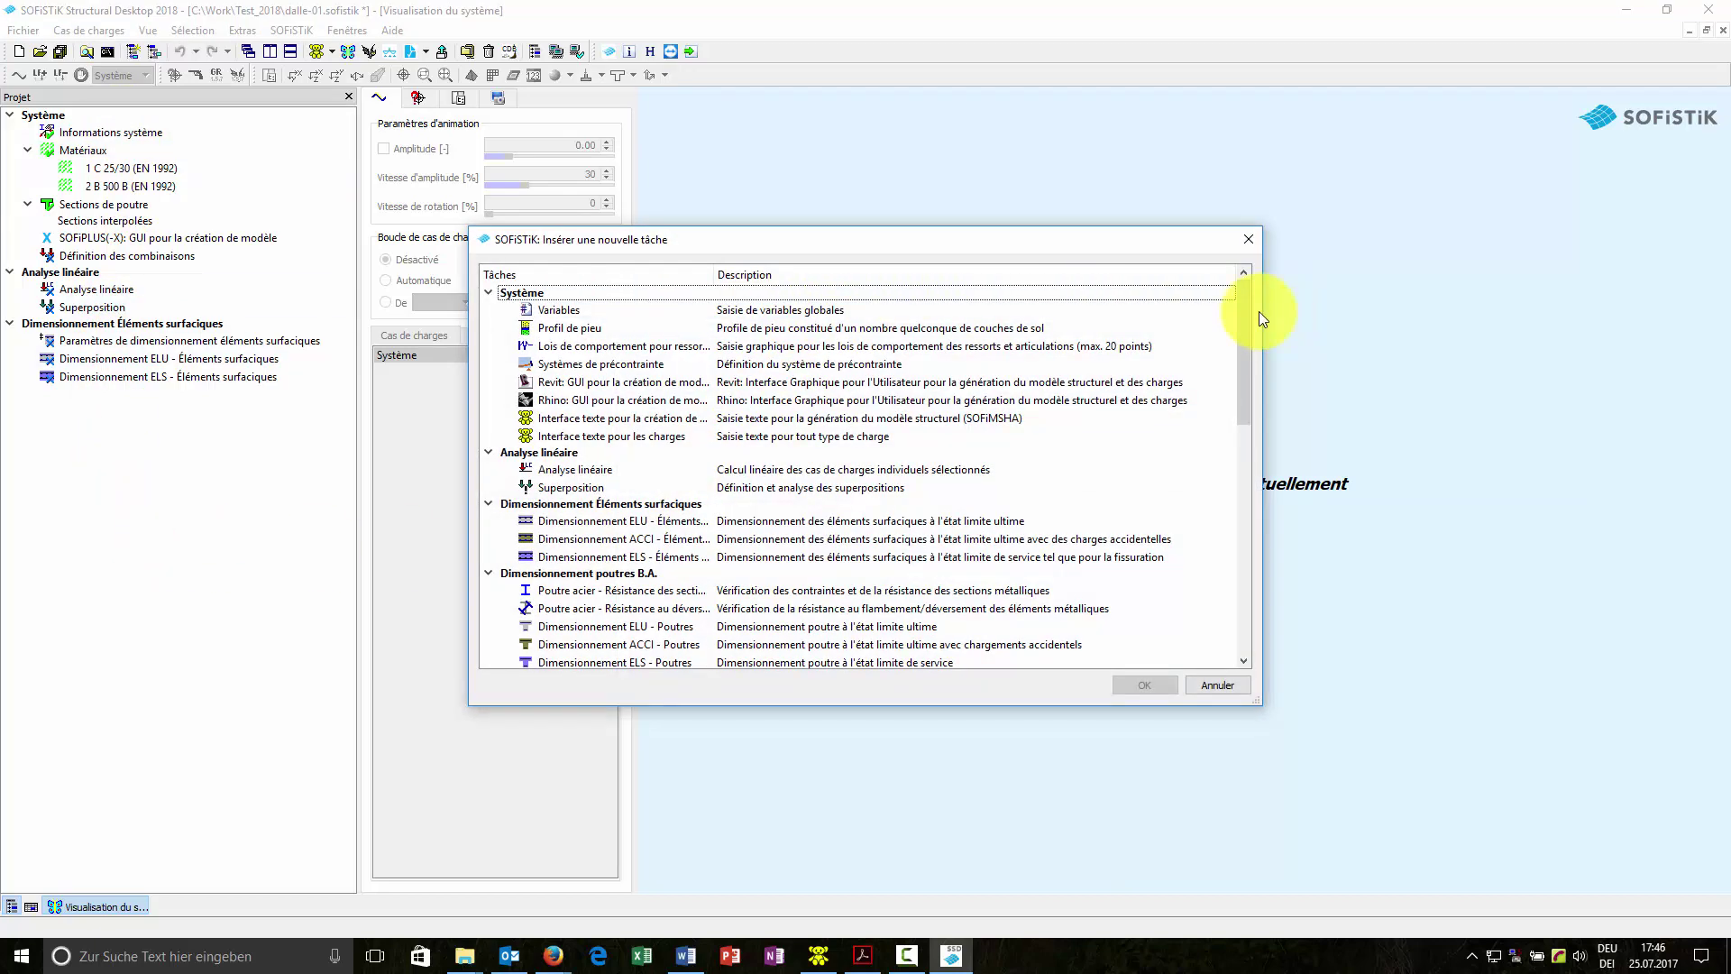
pyautogui.moveTo(1244, 316); pyautogui.dragTo(1236, 586)
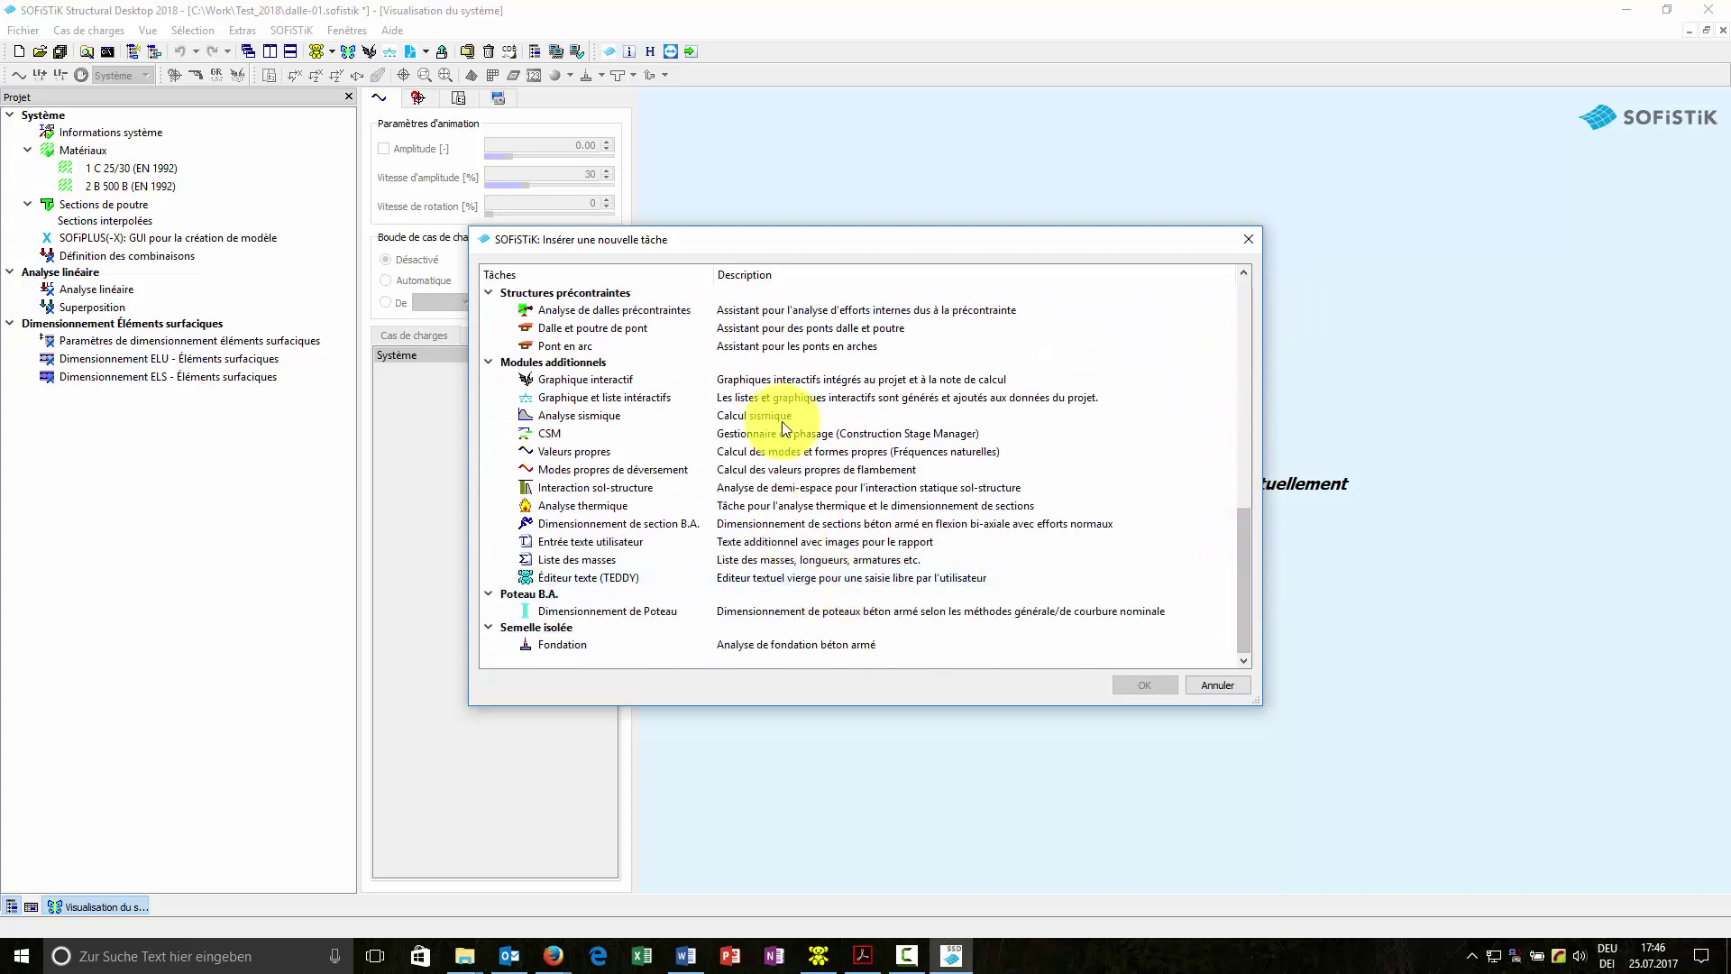
pyautogui.click(1219, 686)
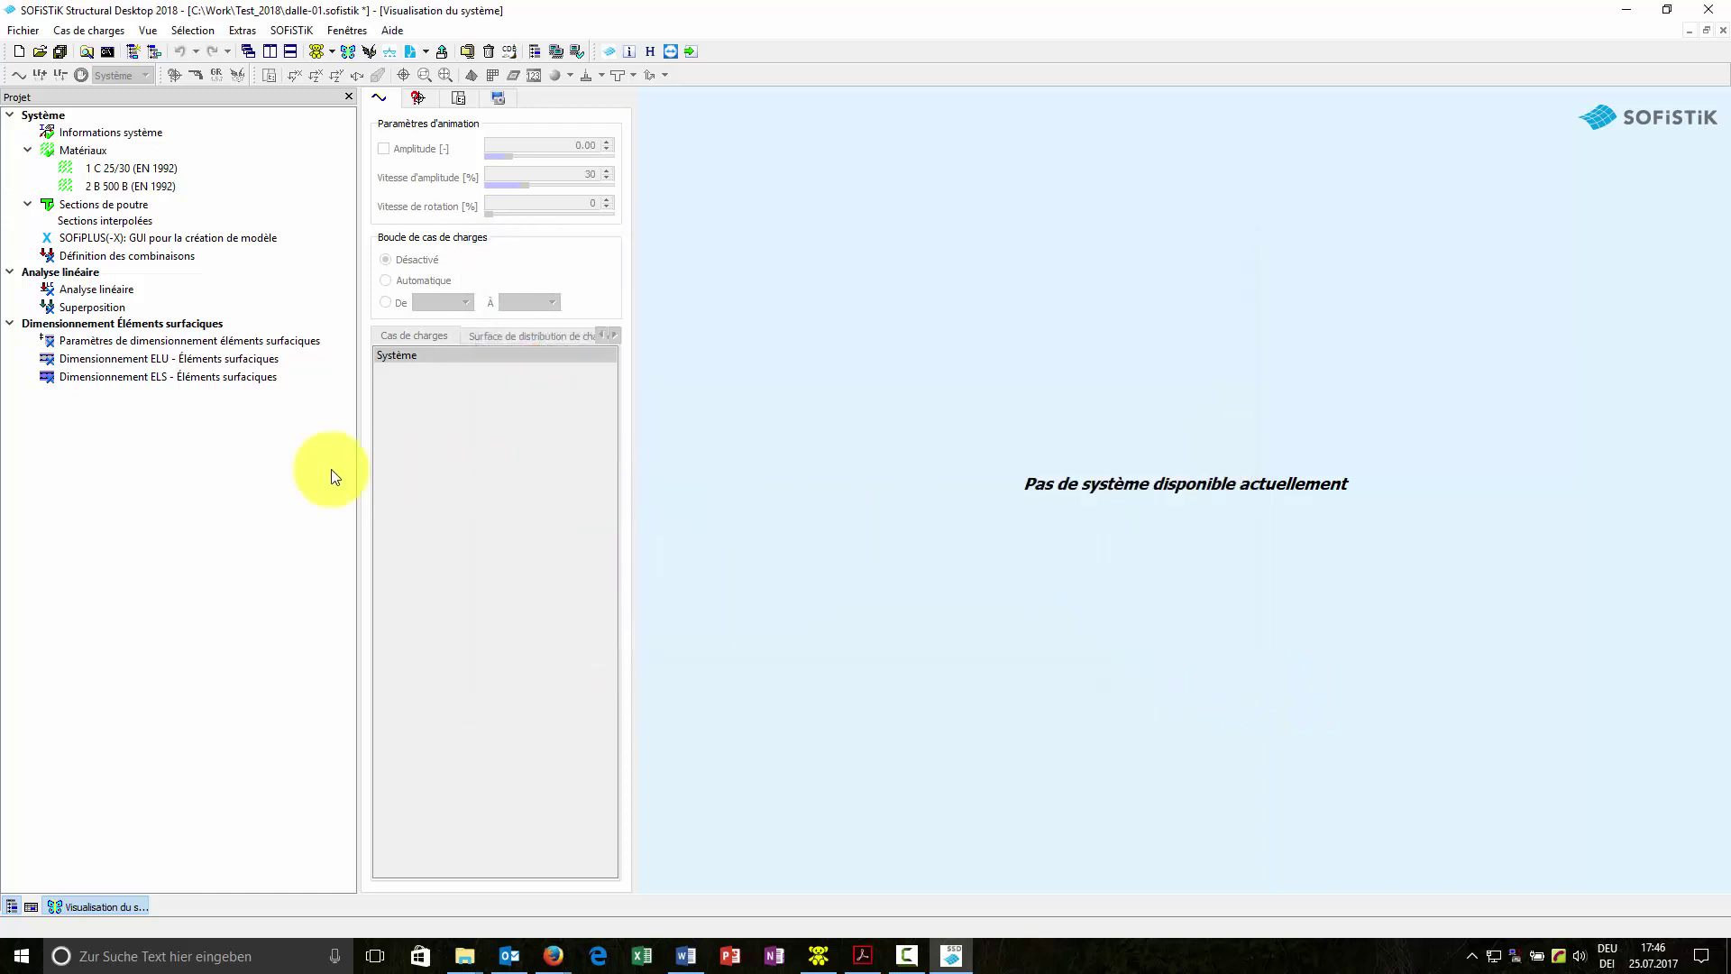
# Insert an Analyse non-linéaire group at the end of the project's task tree
pyautogui.rightClick(171, 468)
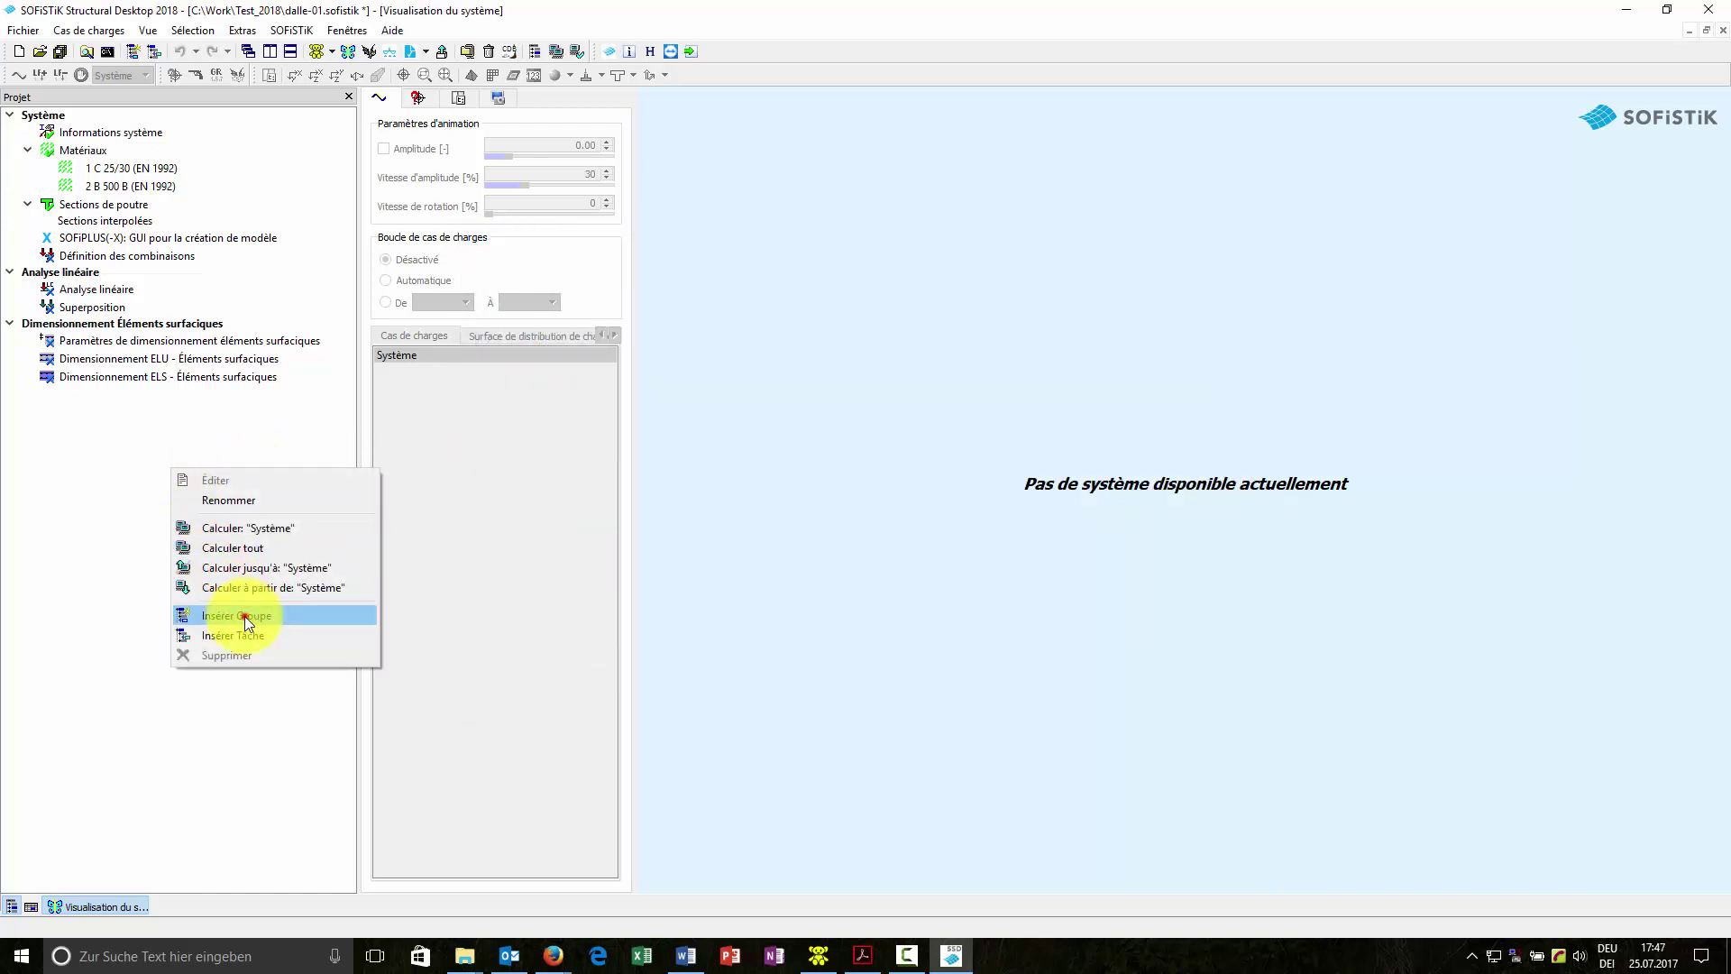
pyautogui.click(245, 615)
pyautogui.click(343, 394)
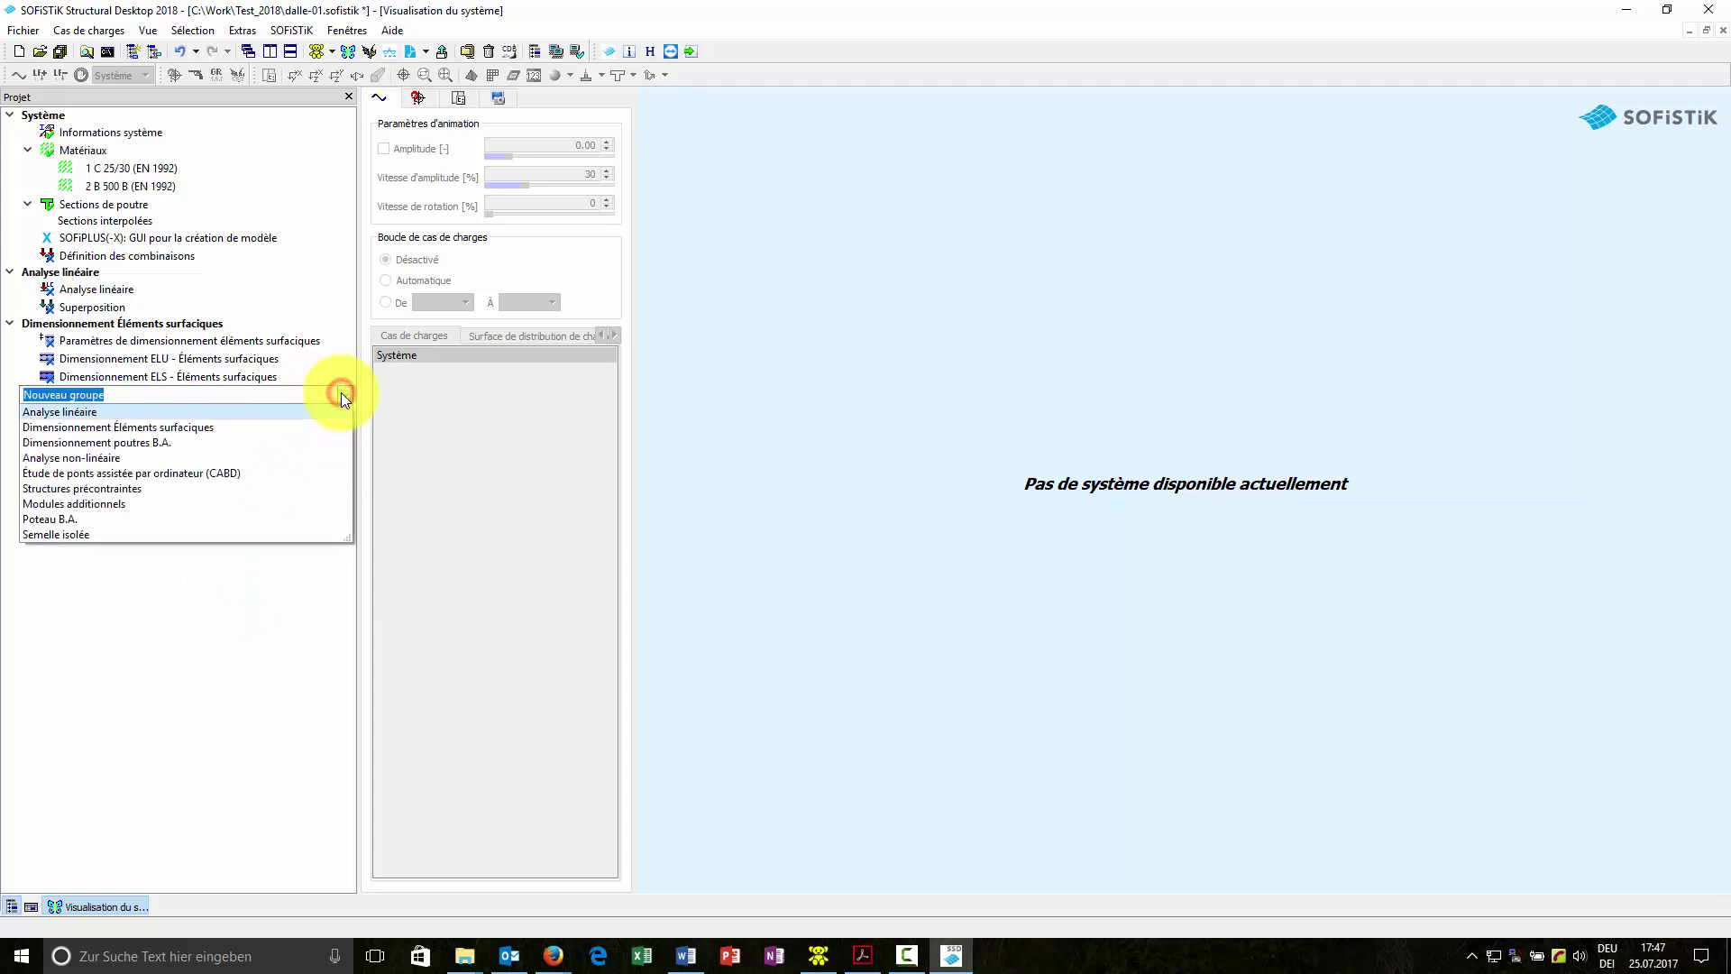
pyautogui.click(97, 457)
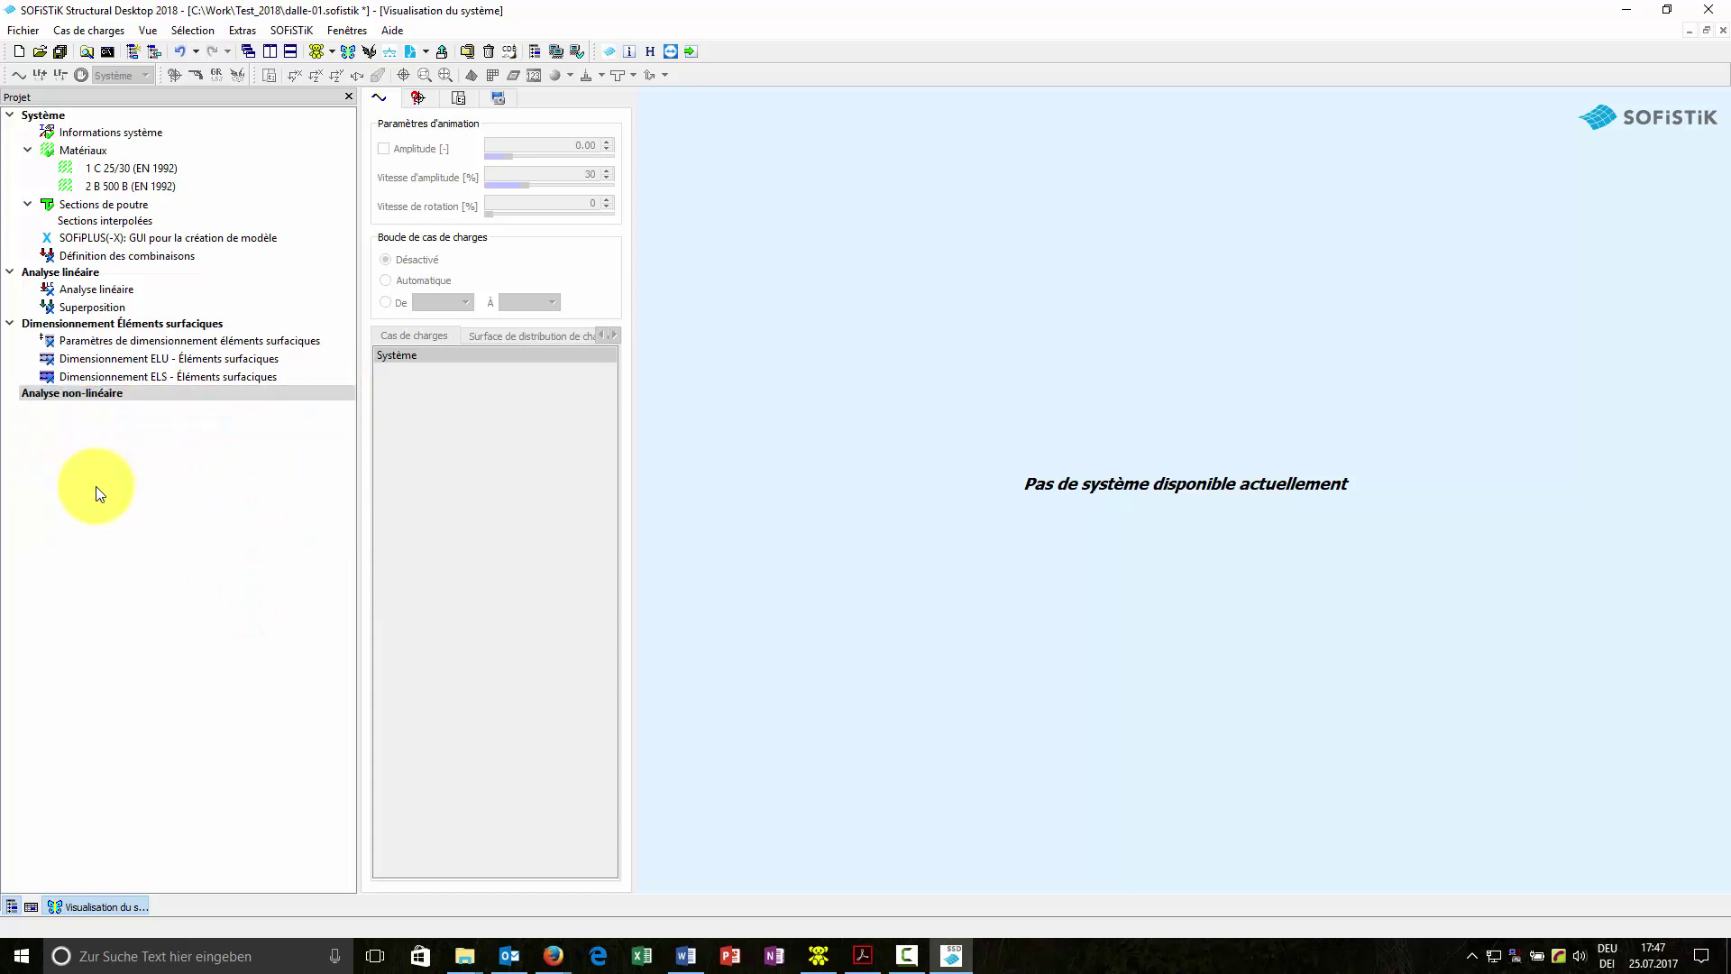
pyautogui.click(95, 487)
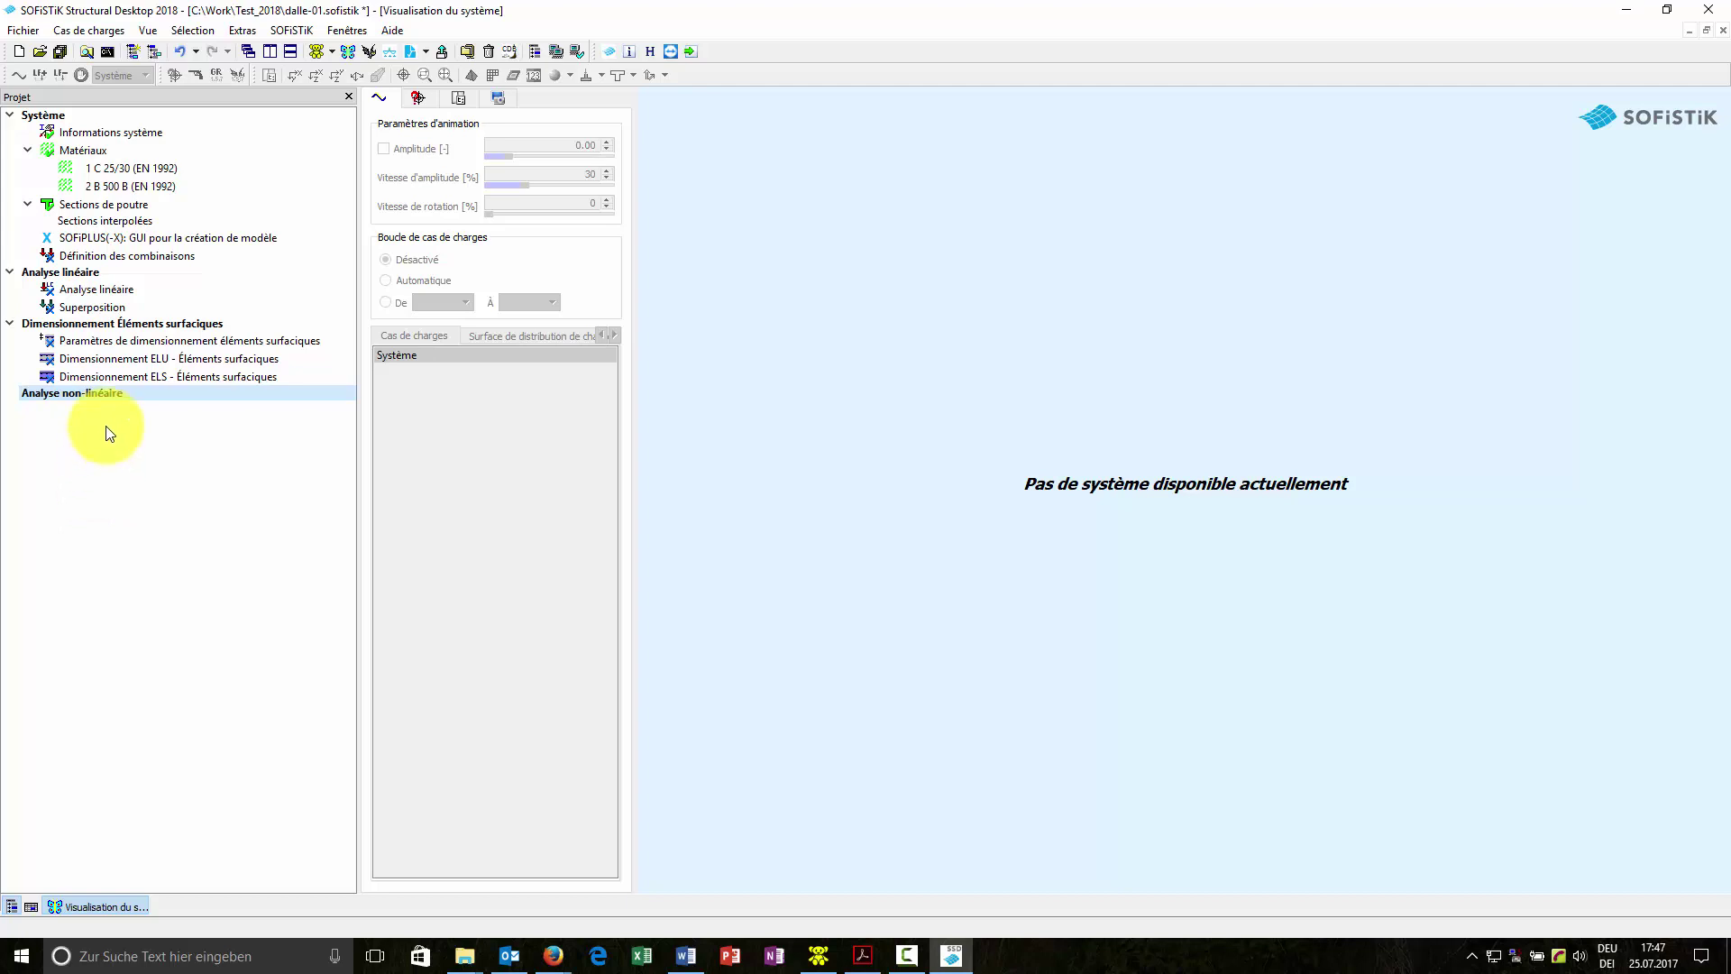
# Delete the Analyse non-linéaire group from the project's task tree
pyautogui.rightClick(100, 393)
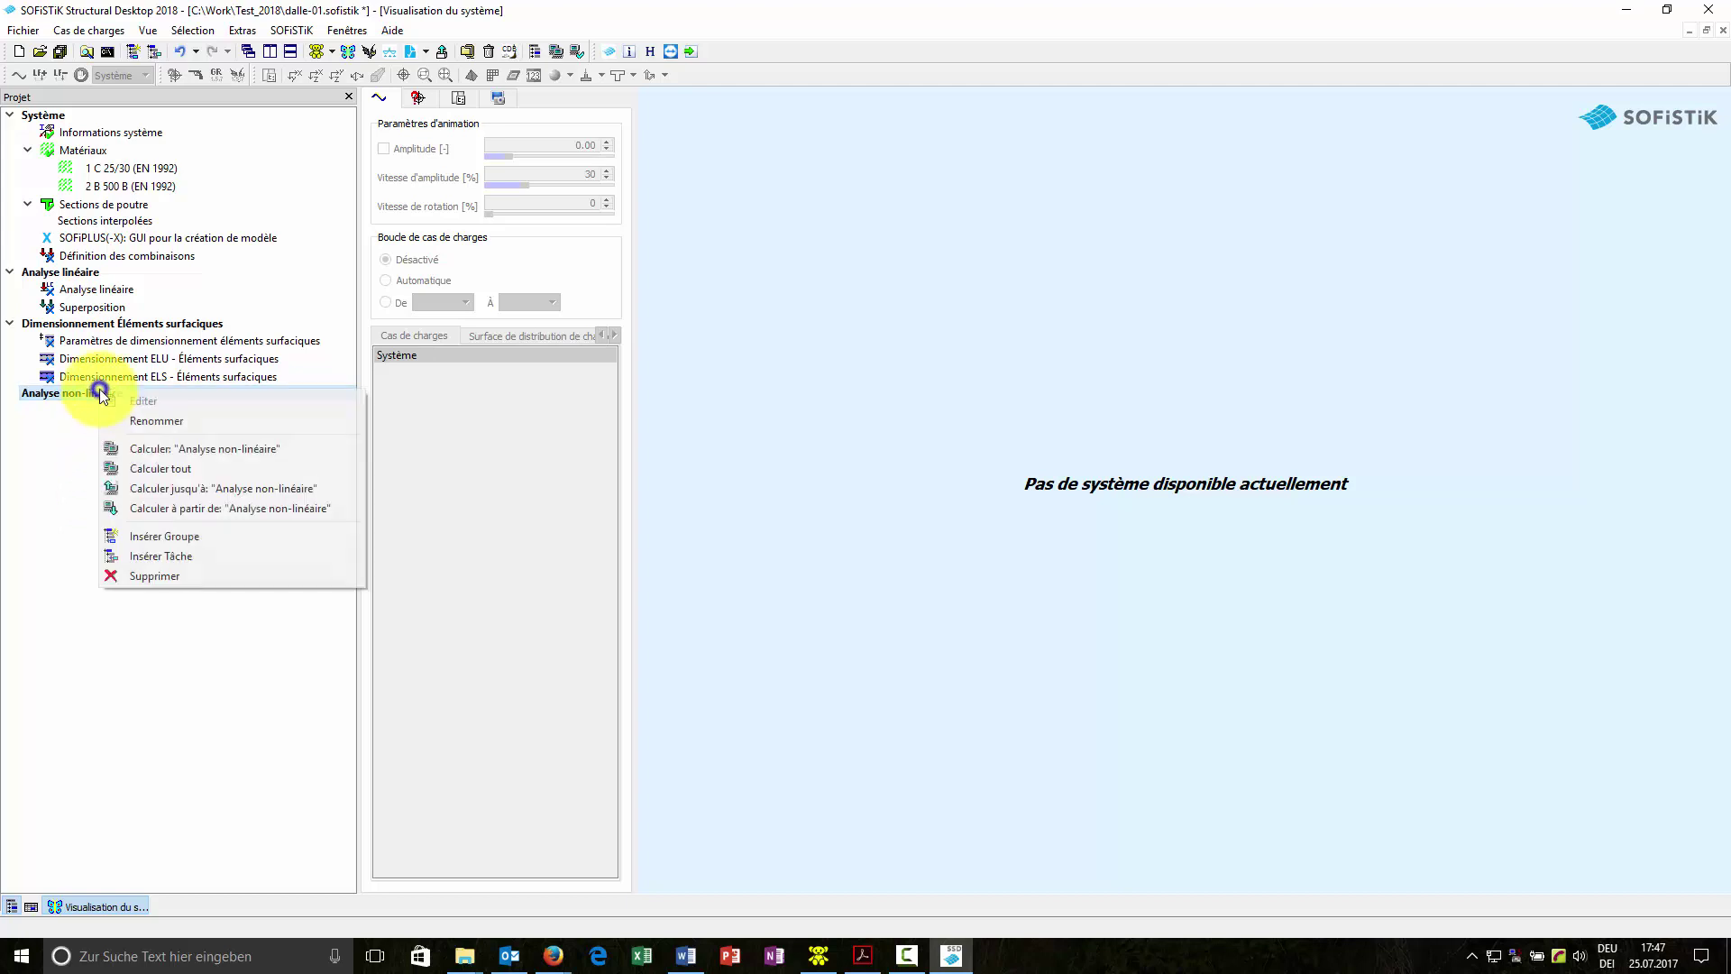
pyautogui.click(134, 577)
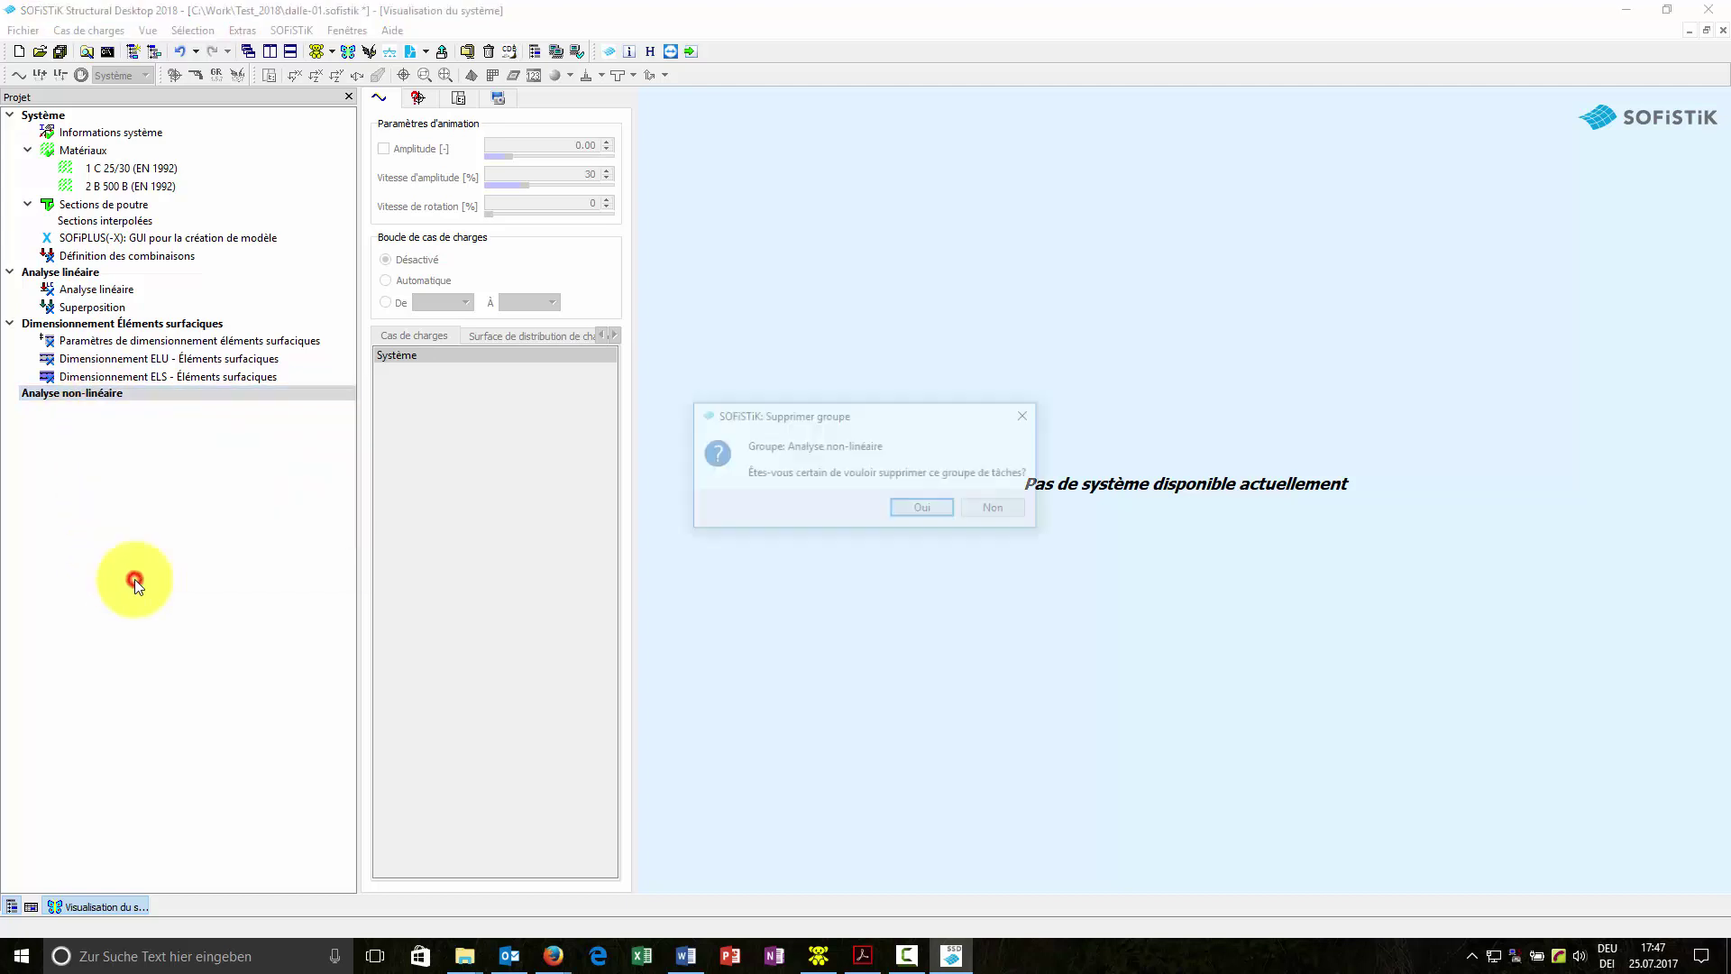
pyautogui.click(922, 511)
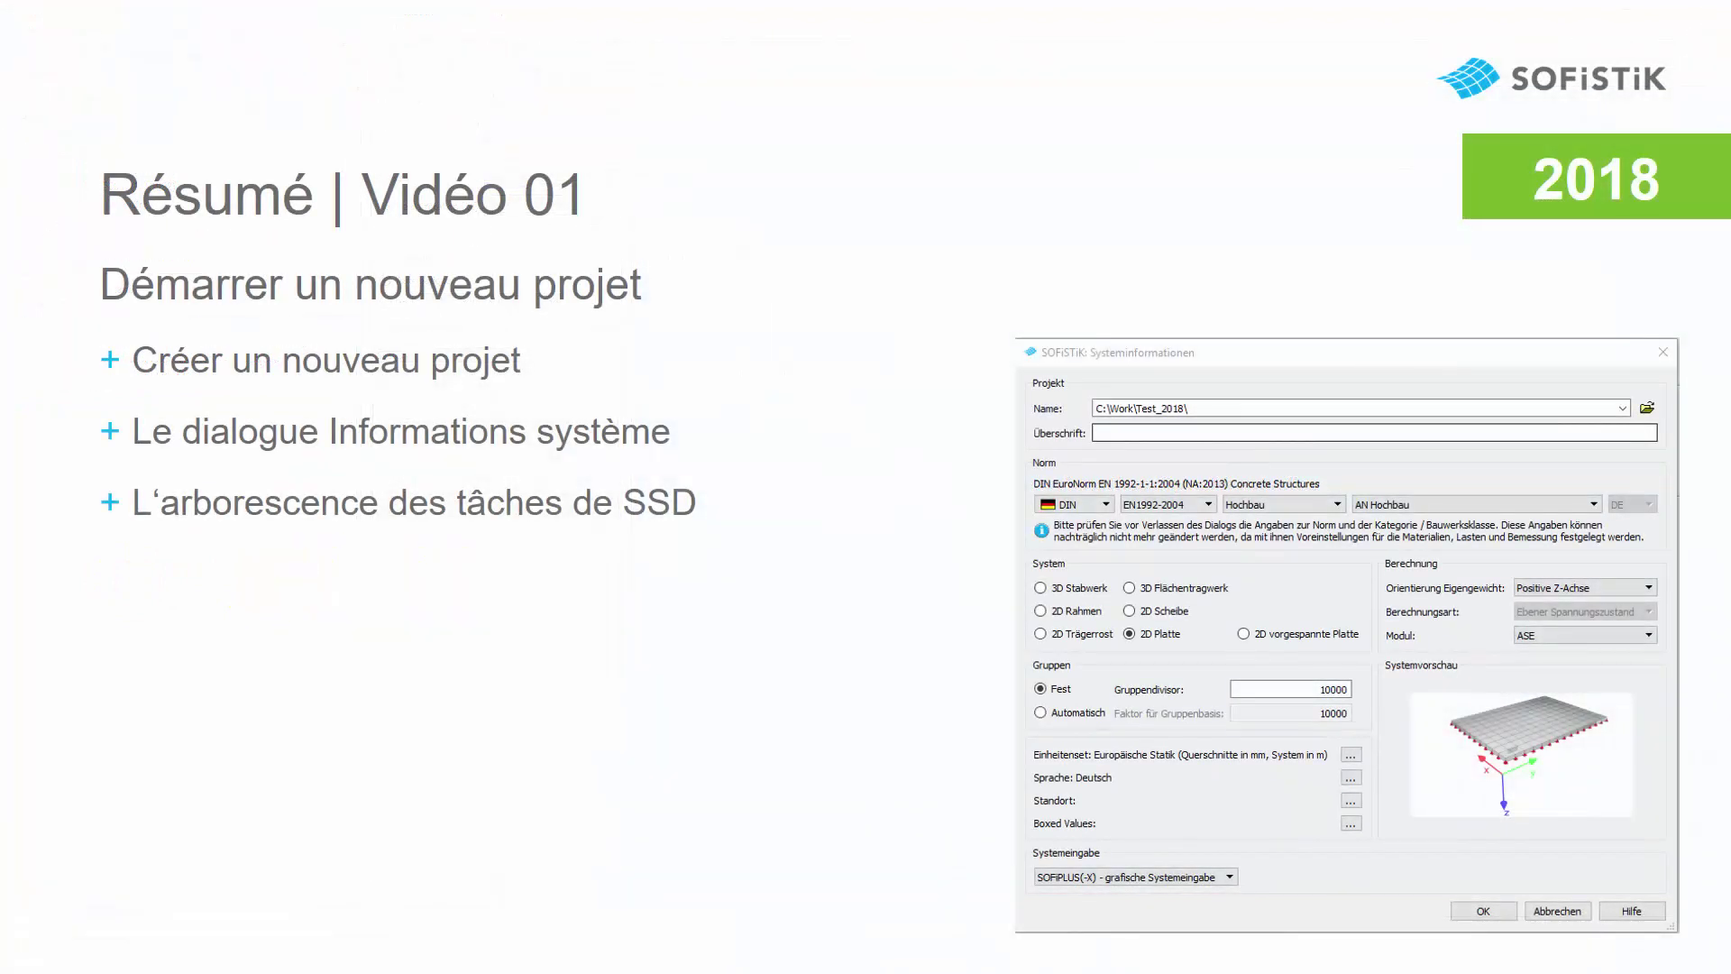